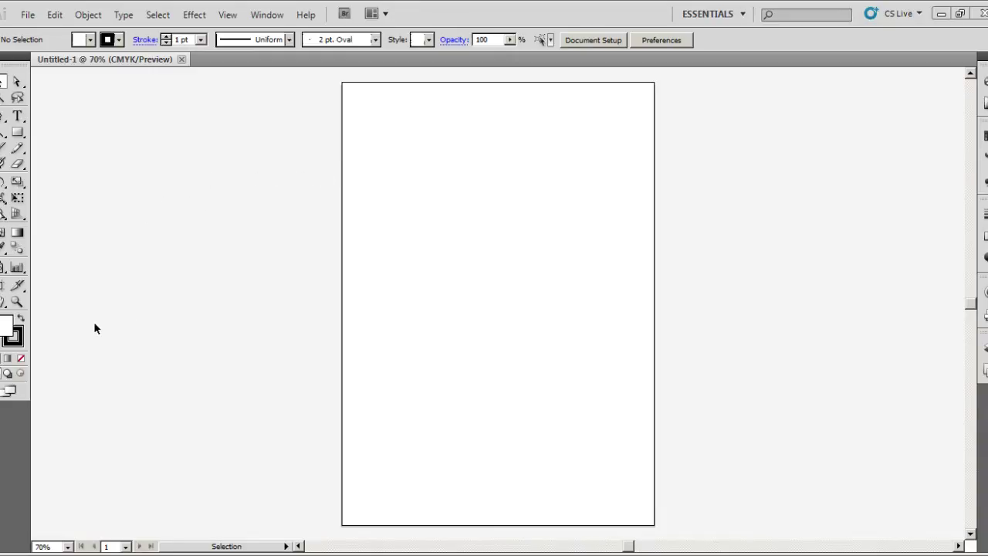
Open the Color Picker for the fill colour on the blank artboard
double_click(6, 322)
Draw a small red FF0000 circle near the top-left with no outline stroke
left_click(495, 189)
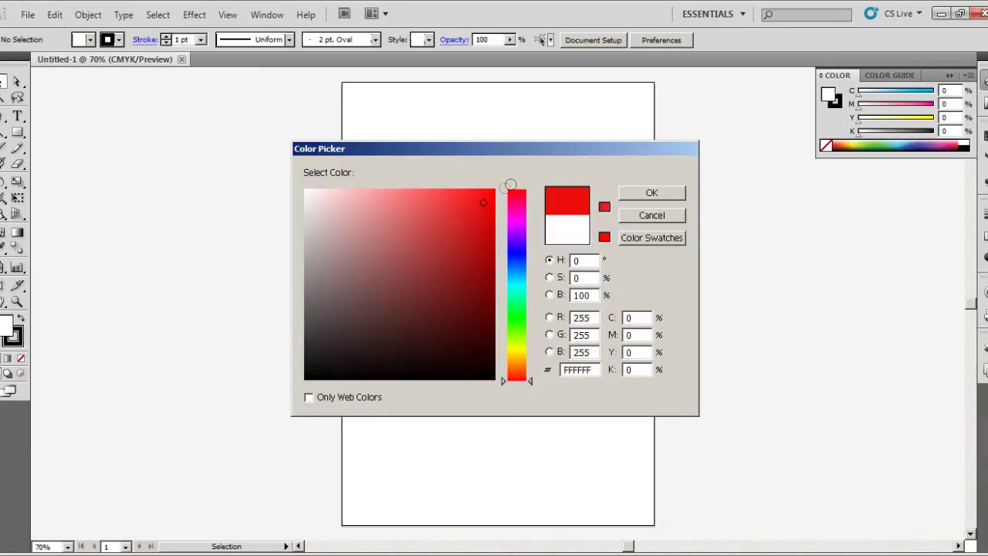
left_click(639, 192)
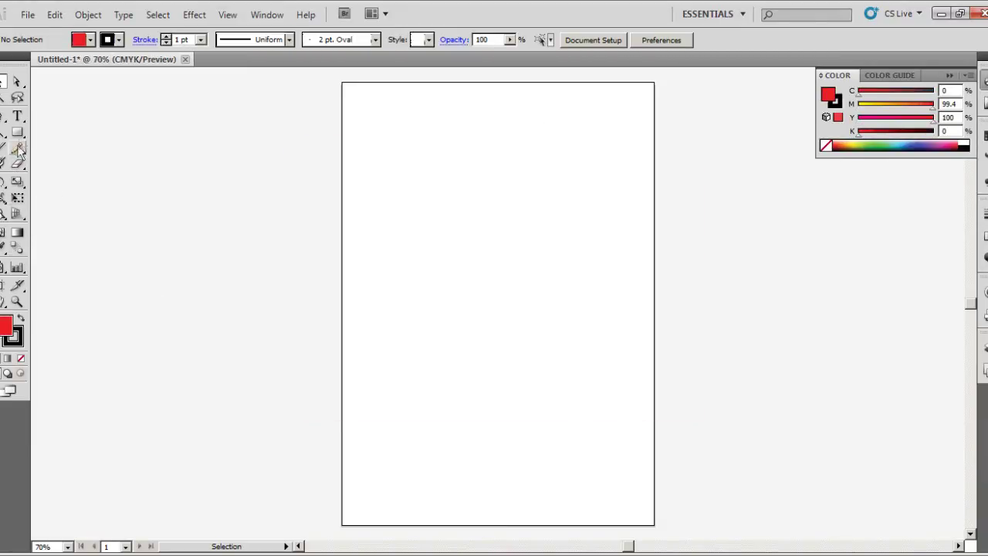
left_click(18, 132)
left_click_drag(25, 135, 51, 165)
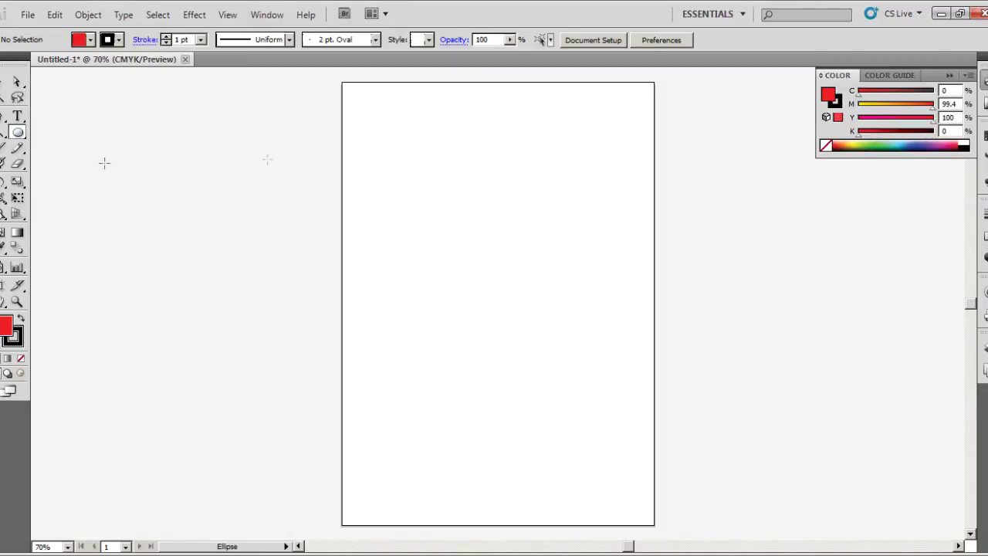
left_click_drag(355, 91, 373, 109)
left_click(17, 341)
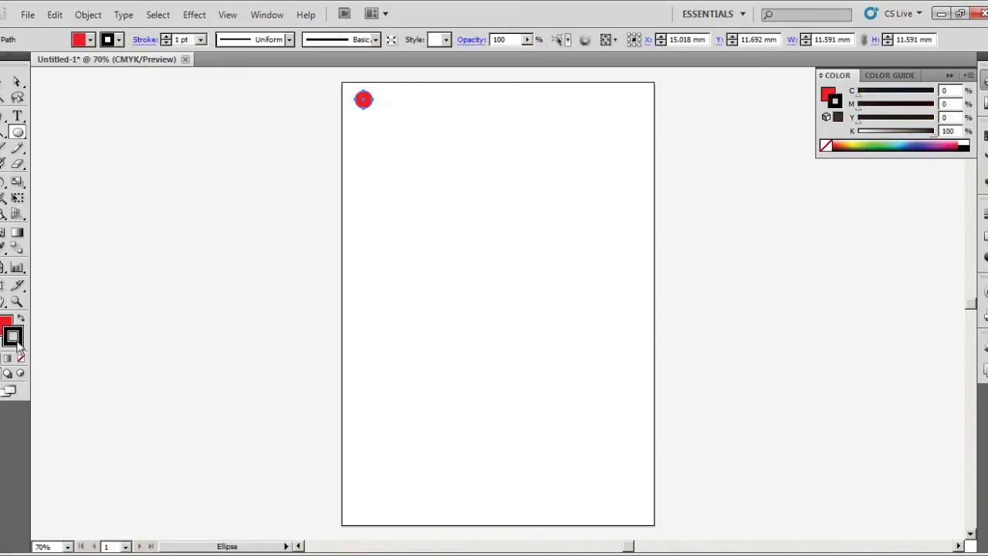
left_click(21, 358)
left_click(8, 323)
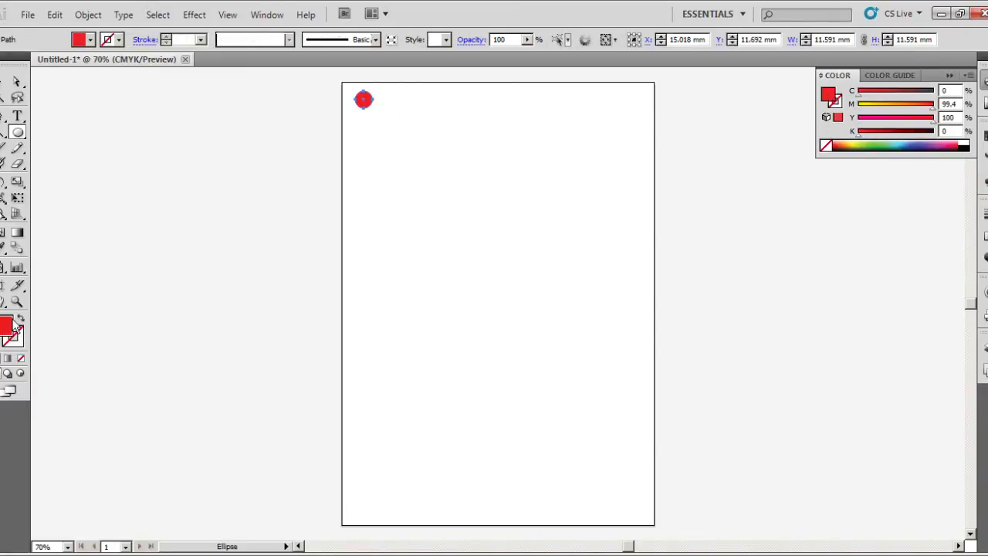
left_click(234, 95, "ctrl")
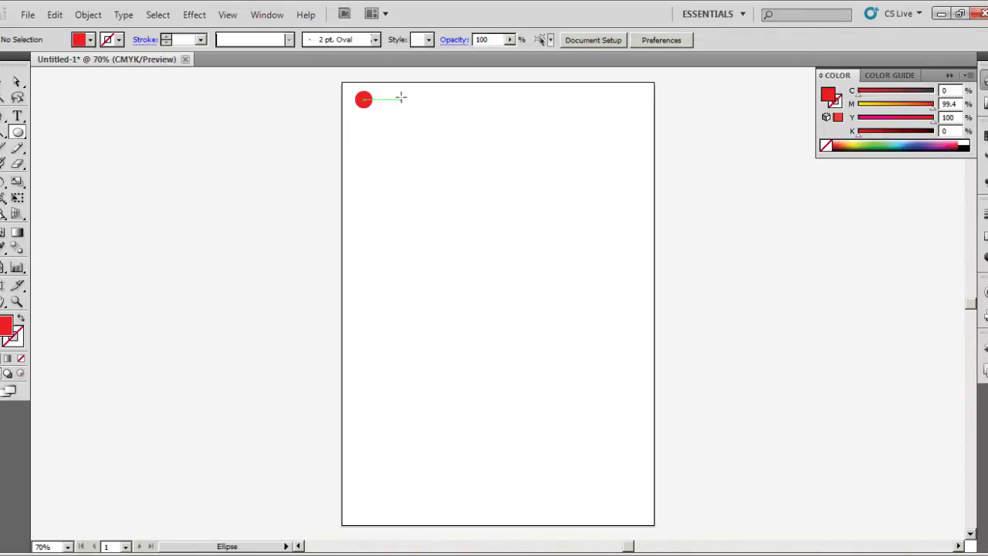
Choose a blue fill in the Color Picker and draw a blue ellipse beside the red circle
double_click(6, 324)
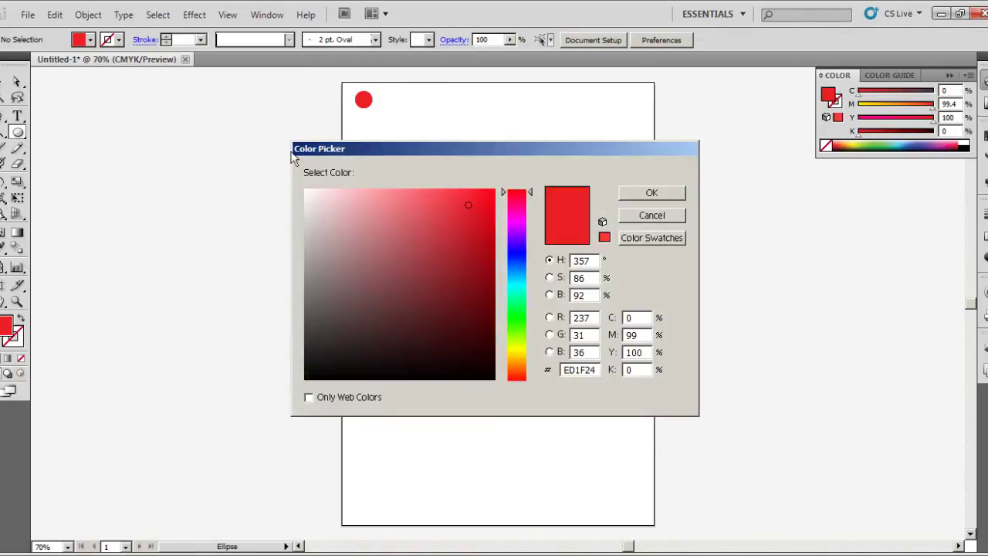
left_click(410, 223)
left_click(511, 248)
left_click_drag(460, 227, 488, 197)
left_click(634, 193)
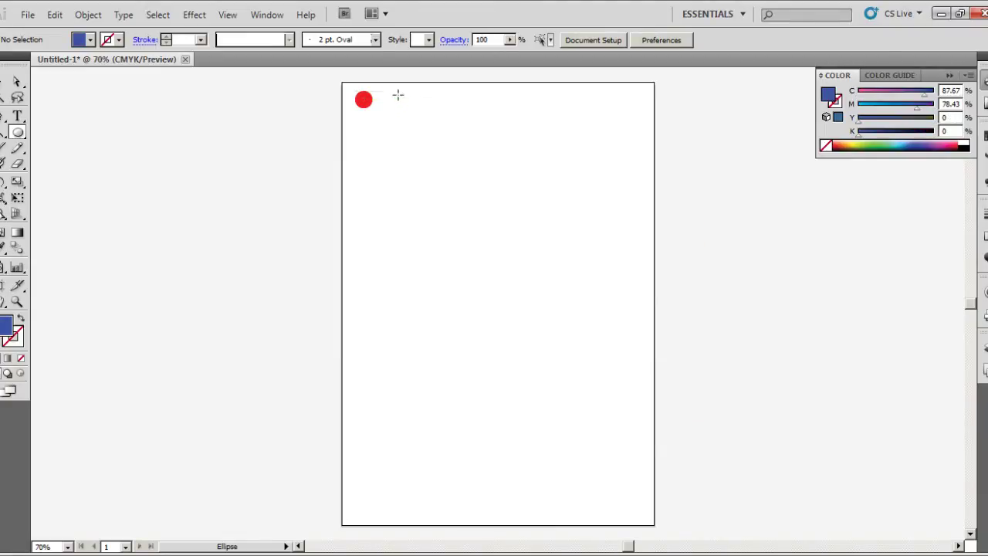
left_click_drag(397, 93, 418, 110)
left_click(679, 114, "ctrl")
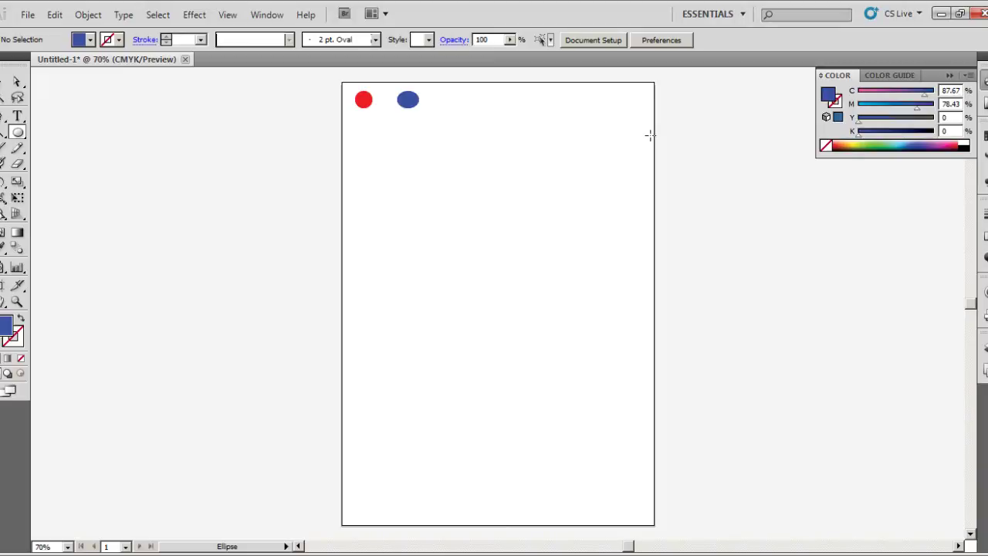
Set the fill to teal 44D8AE and draw a teal ellipse right of the blue one
double_click(6, 327)
left_click_drag(516, 206, 515, 232)
left_click_drag(512, 287, 506, 297)
left_click_drag(480, 236, 436, 218)
left_click(651, 193)
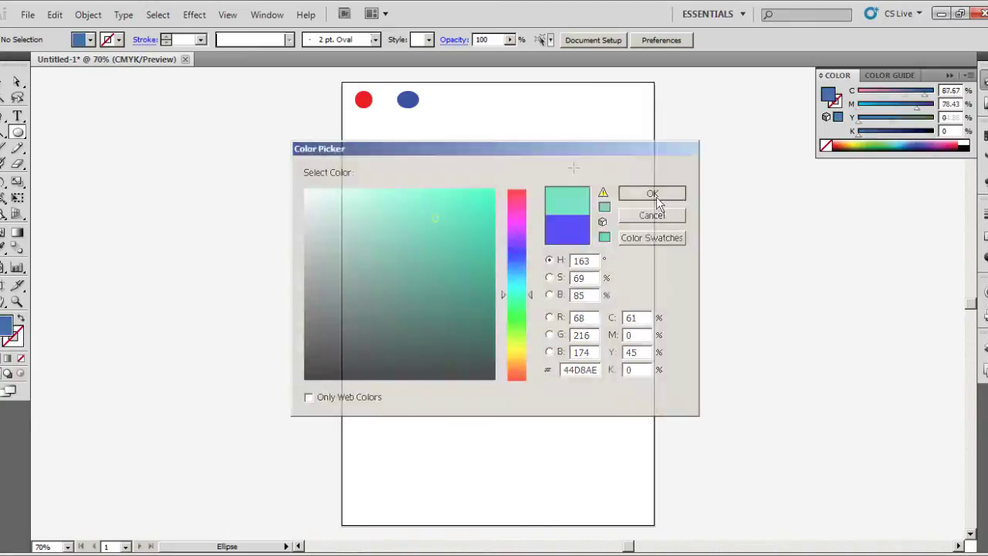
left_click_drag(452, 96, 471, 113)
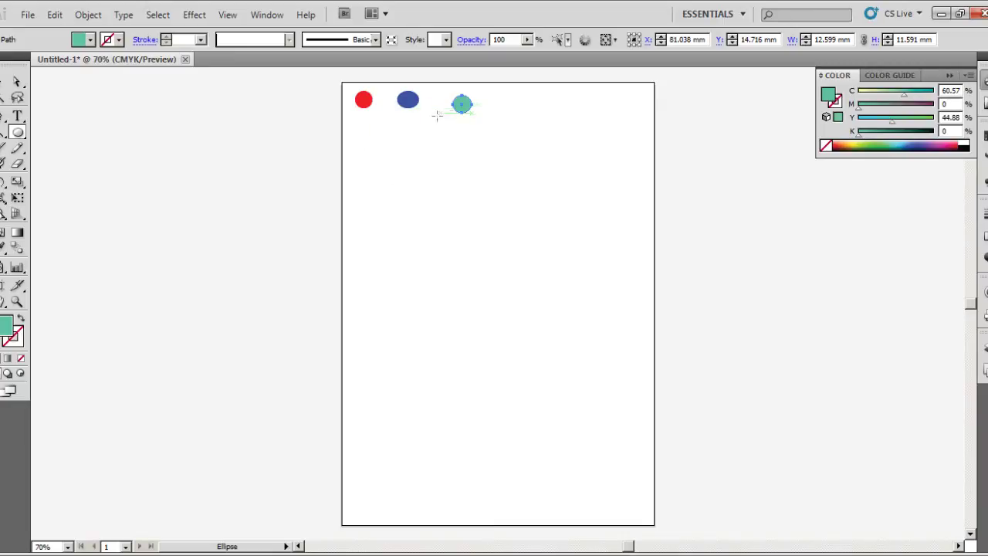
key("v")
left_click(523, 101, "ctrl")
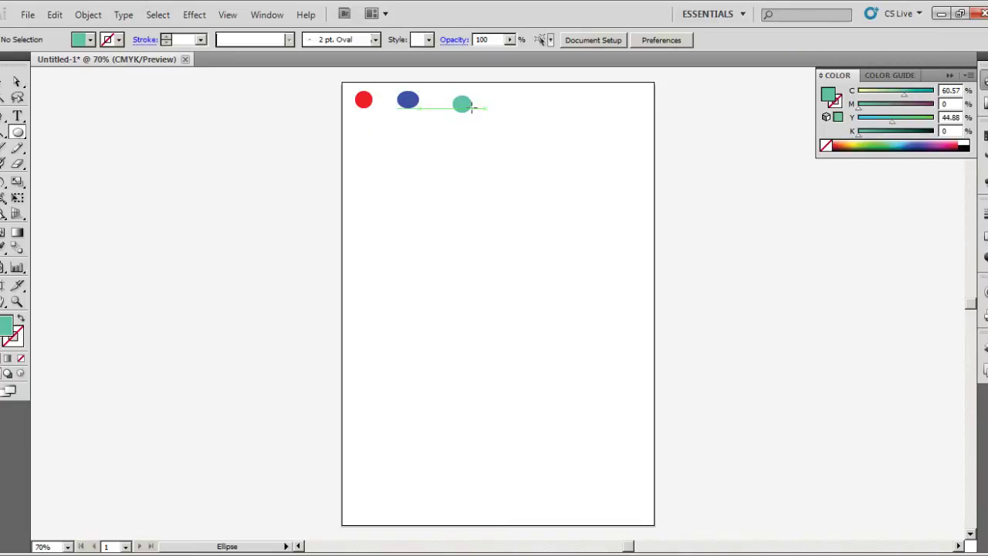
Pick a bright saturated yellow fill and draw a yellow ellipse right of the teal one
double_click(8, 324)
left_click_drag(518, 290, 517, 349)
left_click(482, 189)
left_click(652, 193)
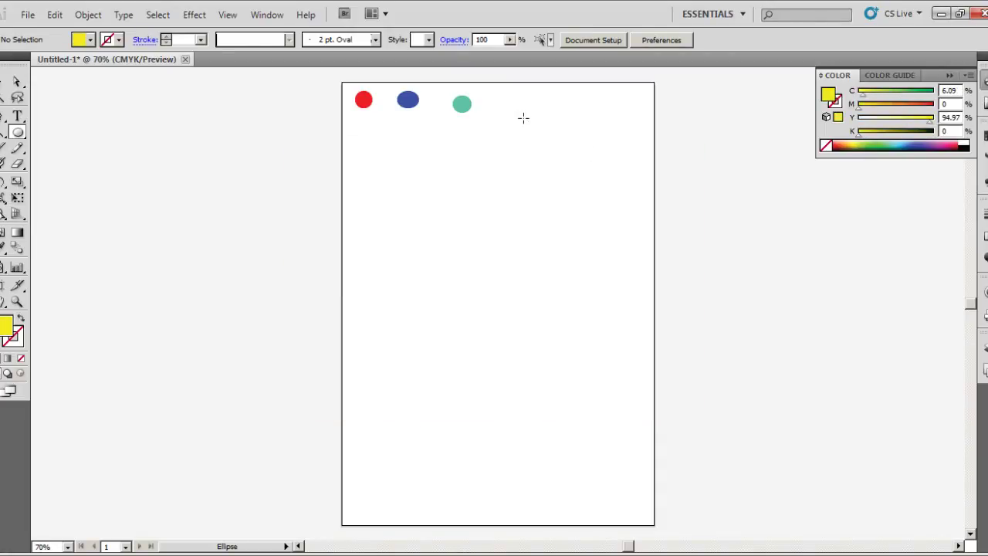
left_click_drag(517, 99, 543, 122)
left_click(229, 215, "ctrl")
Set the fill to light orange FF9022 and draw an orange ellipse right of the yellow one
double_click(5, 332)
left_click(446, 270)
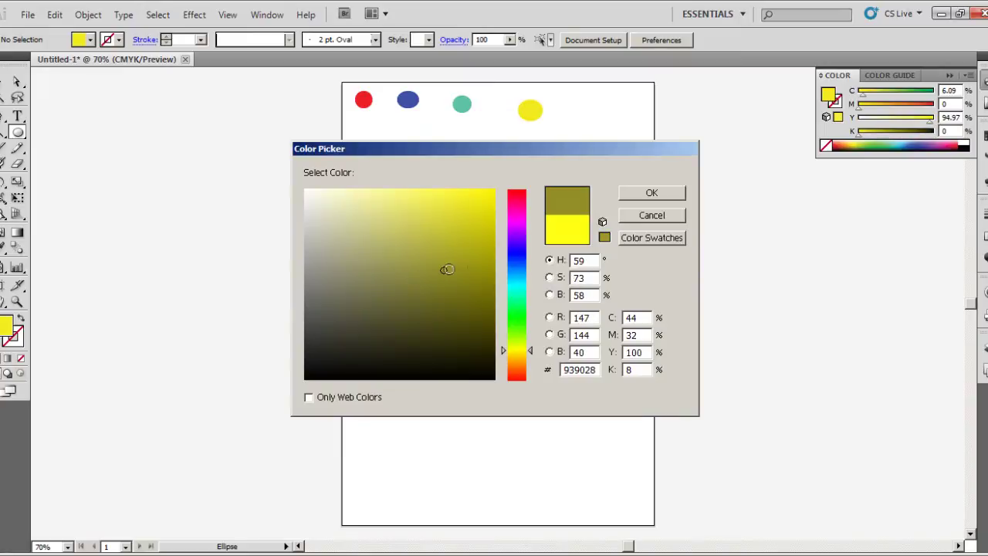
left_click(517, 317)
left_click_drag(540, 336, 543, 369)
mouse_move(433, 294)
left_mouse_down()
mouse_move(470, 190)
mouse_move(481, 186)
mouse_move(436, 186)
left_mouse_up()
left_click(626, 192)
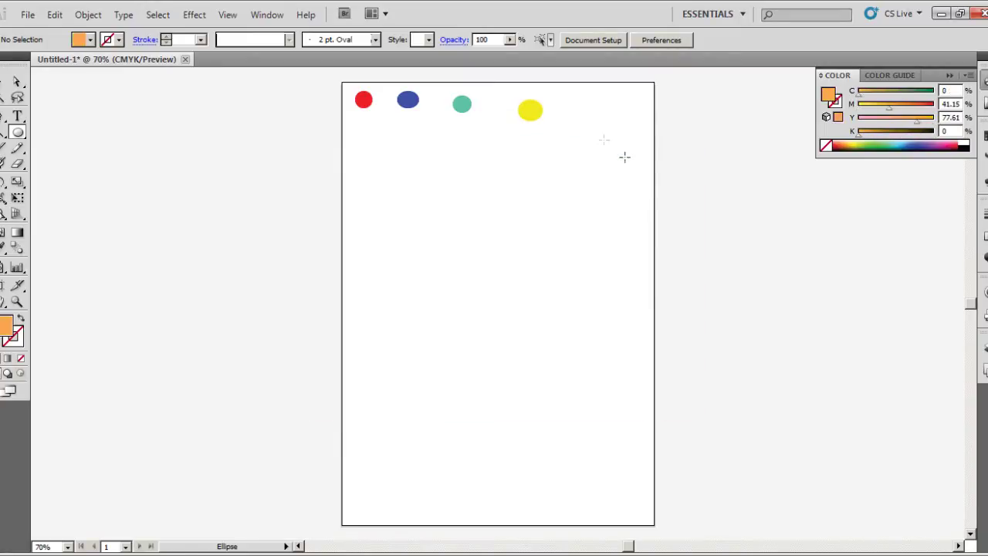
left_click_drag(570, 105, 602, 126)
left_click(693, 122, "ctrl")
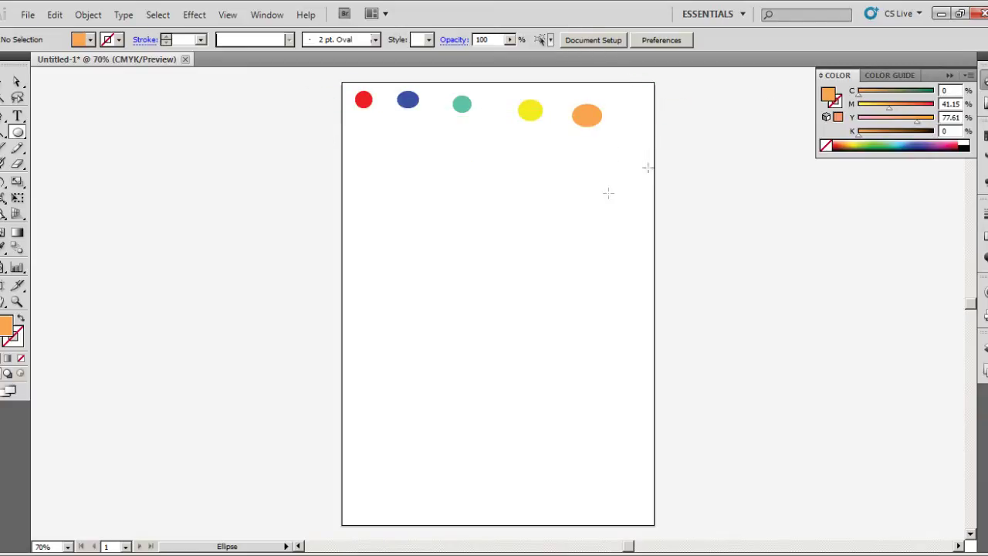
left_click(27, 14)
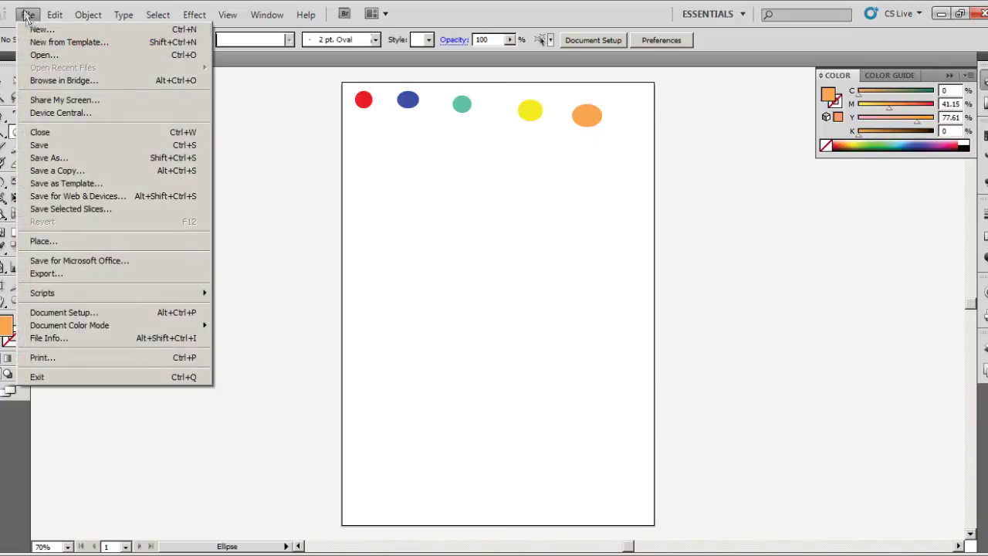
left_click(72, 157)
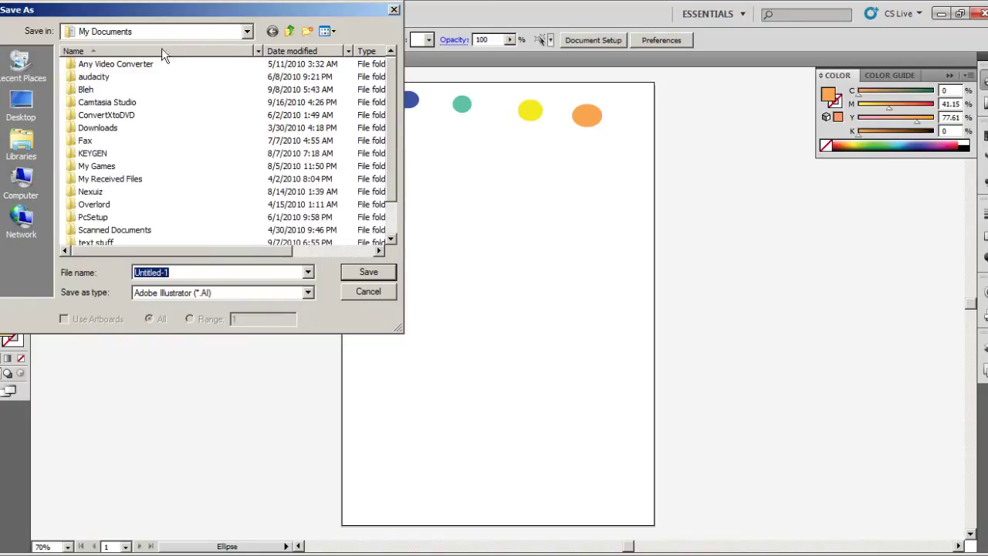
left_click(21, 108)
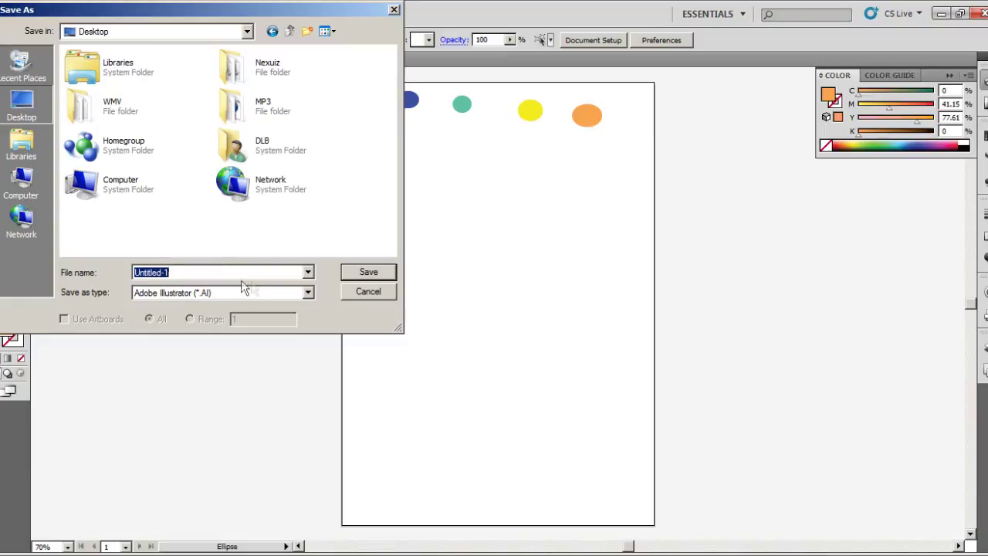
left_click(307, 292)
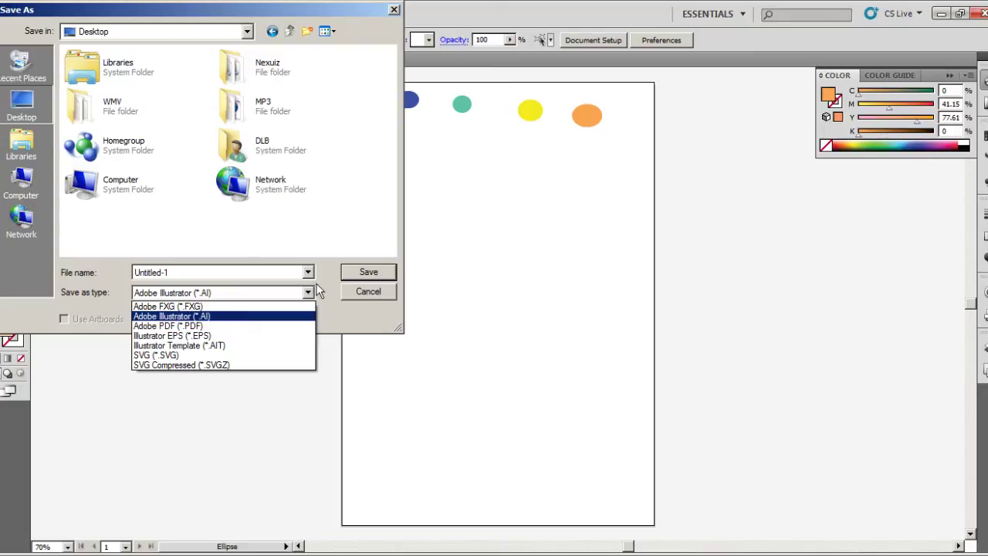
left_click(362, 289)
left_click(363, 287)
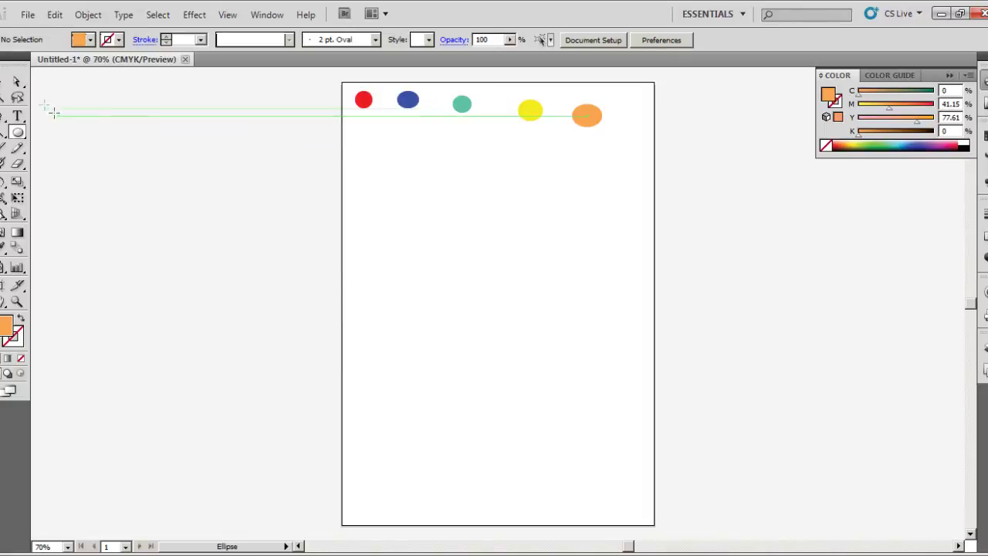
Export the drawing to the Desktop as colors.png at 72 ppi with a transparent background
left_click(27, 15)
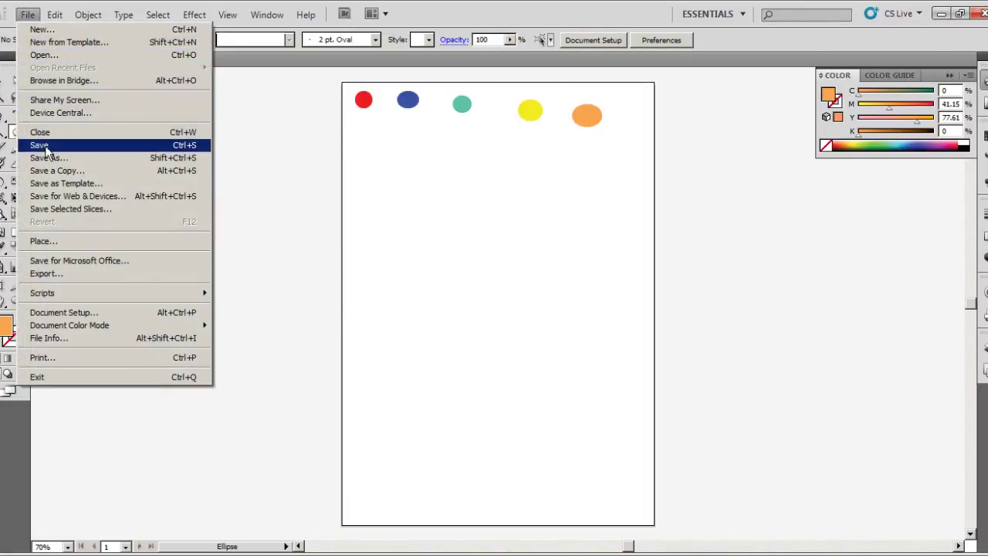
left_click(67, 274)
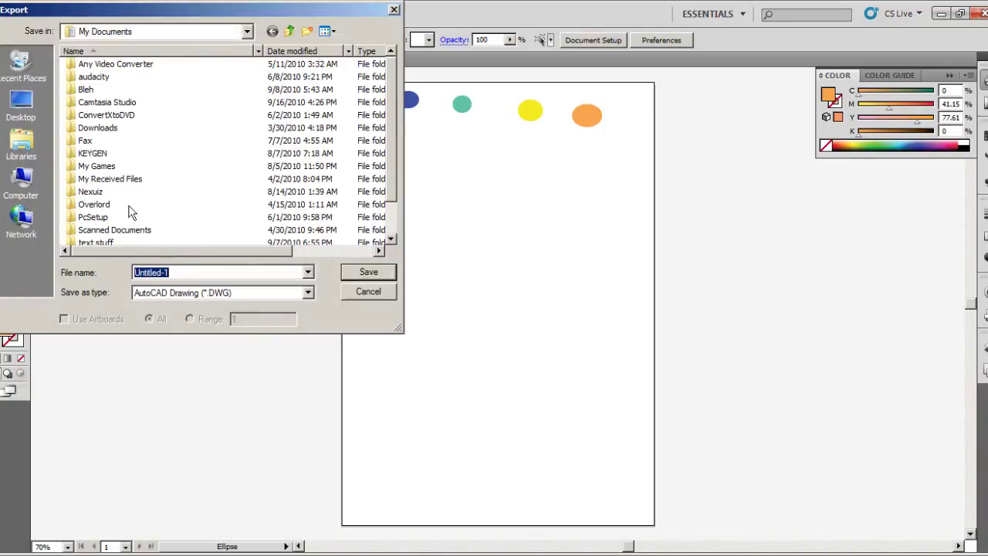
left_click(31, 104)
left_click(308, 292)
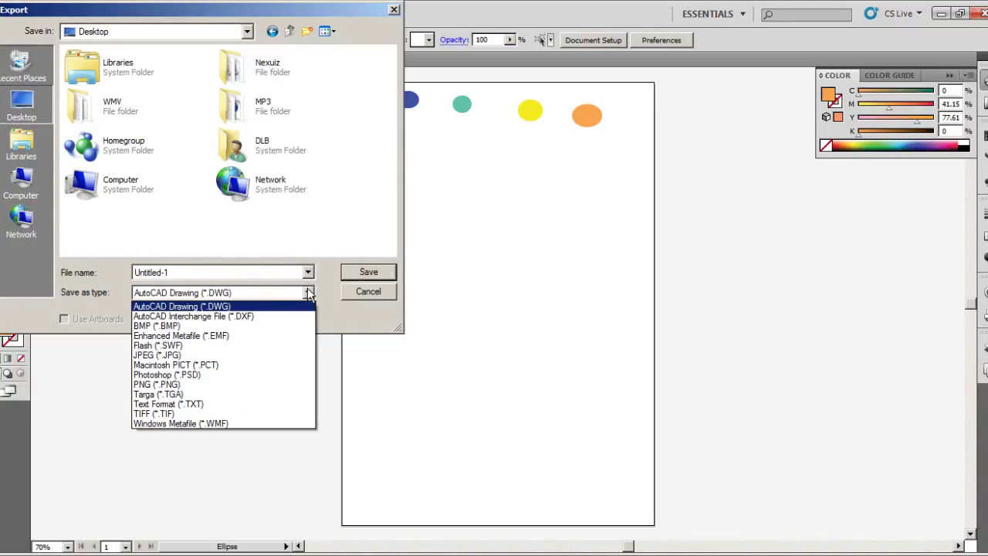
left_click(186, 384)
key("shift+Tab")
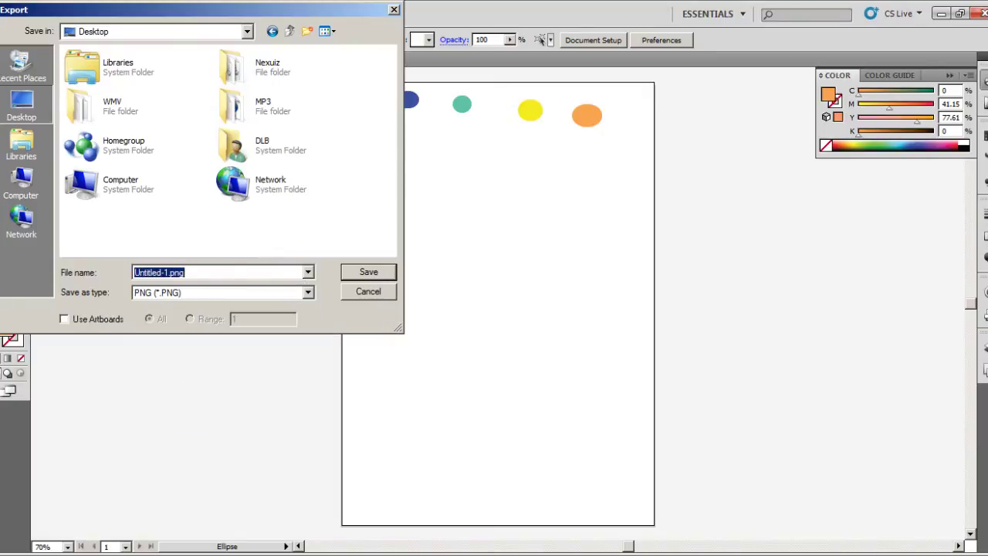
type("colors")
key("Tab")
key("shift+Tab")
key("Return")
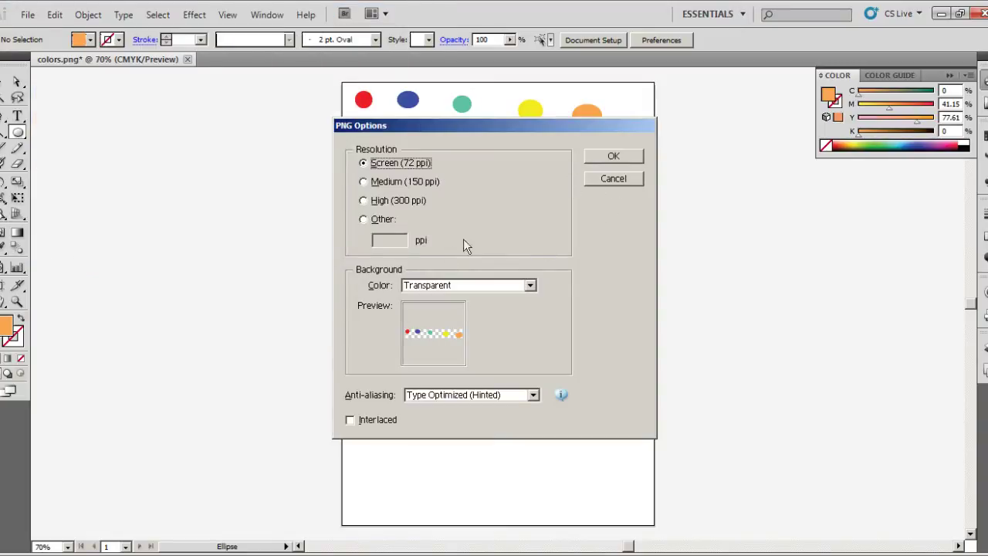
left_click(621, 153)
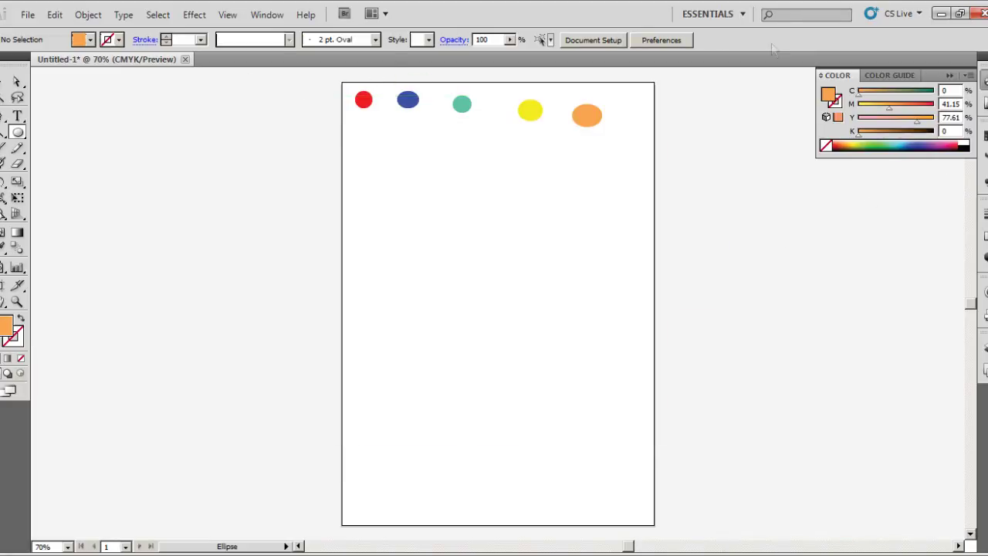
Create a new blank A4 document, Untitled-2, dismissing the Ellipse size dialog
left_click(29, 17)
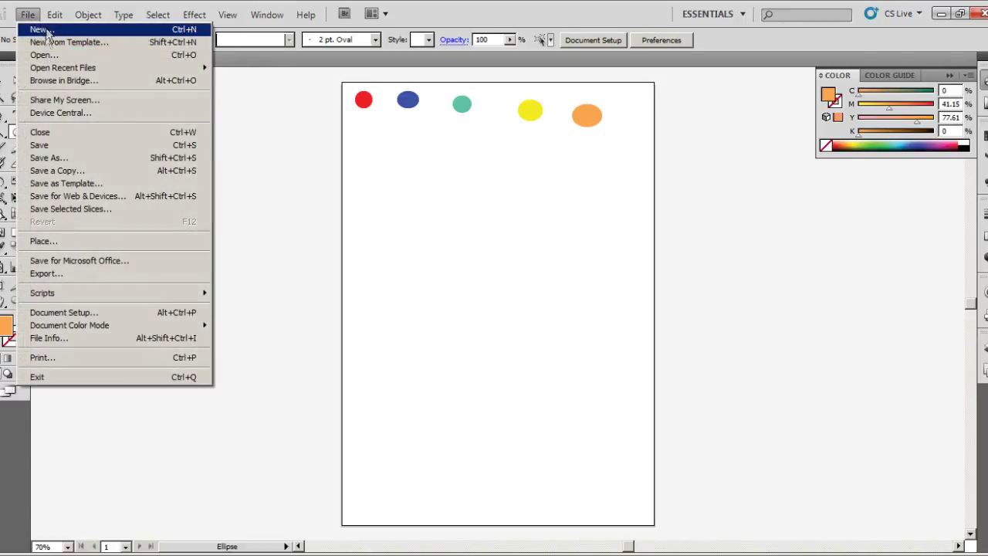
left_click(46, 32)
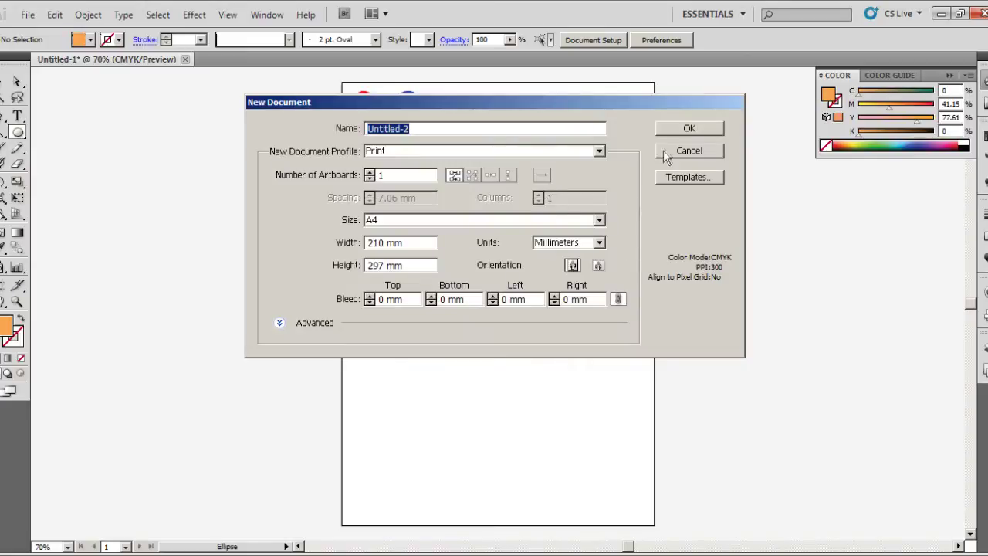
left_click(682, 127)
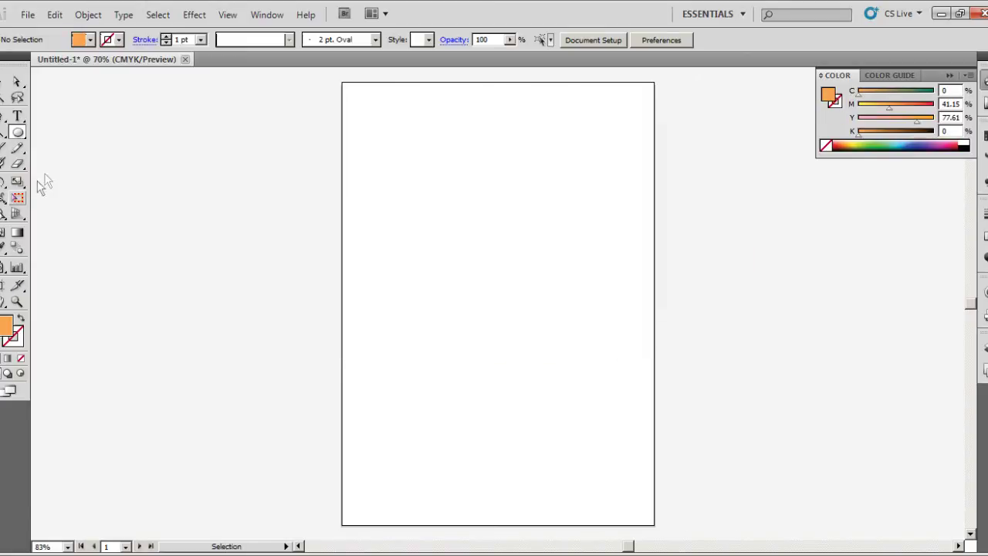
key("ctrl+alt+n")
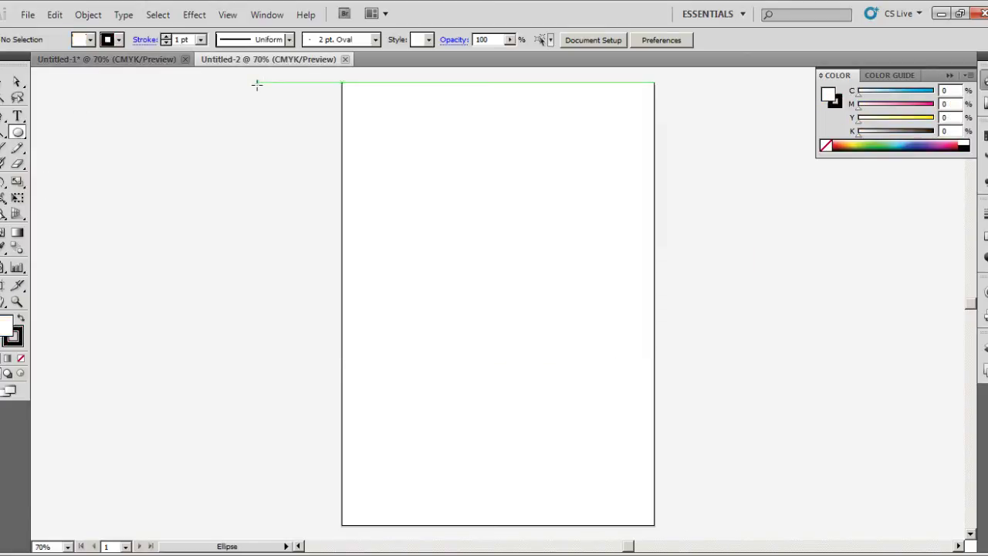
left_click(119, 75)
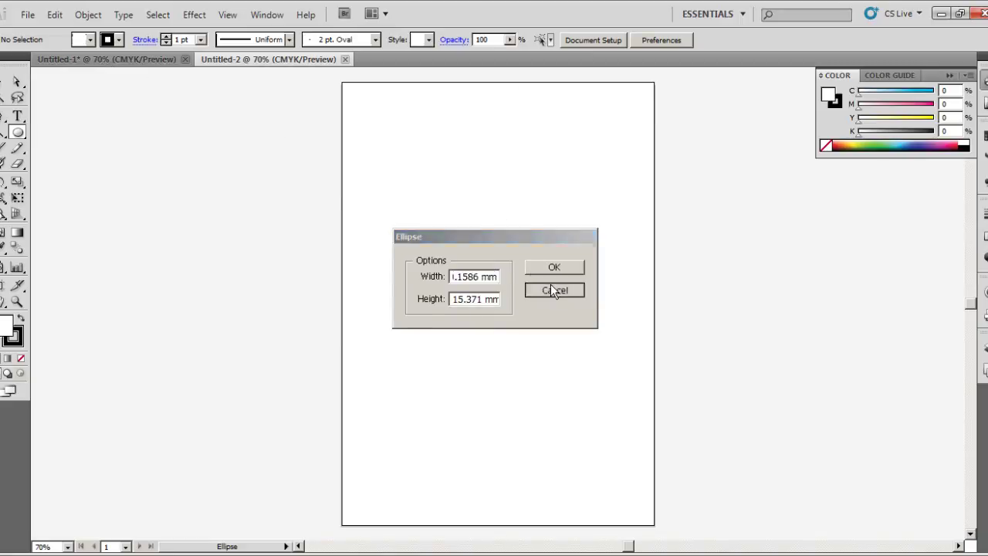
left_click(551, 287)
Close the five-dot Untitled-1 document without saving its changes
left_click(93, 60)
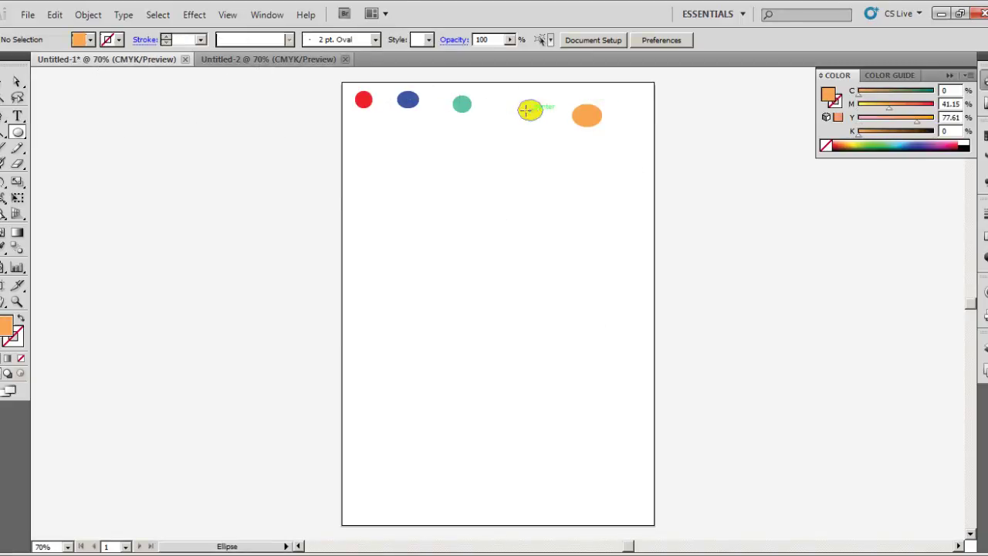
left_click(185, 60)
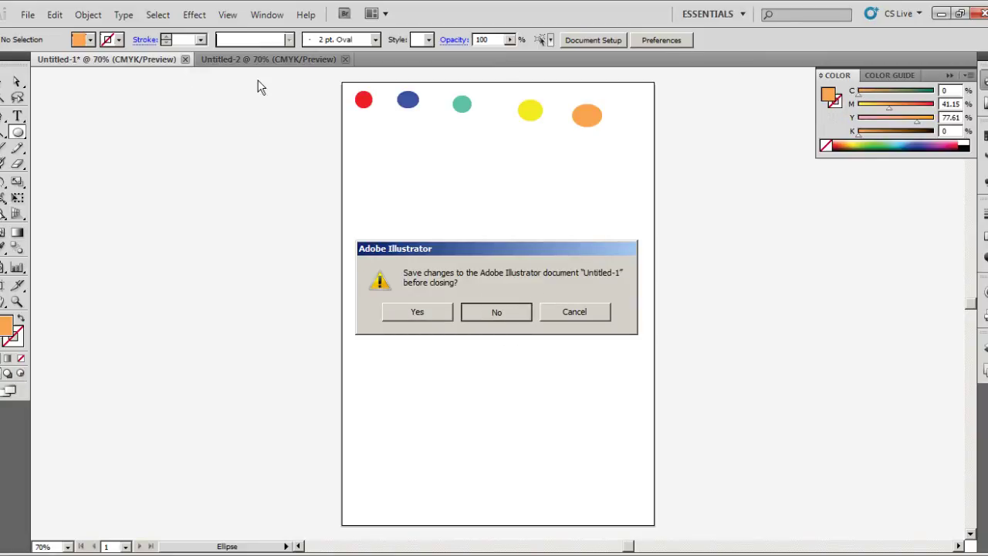
key("Return")
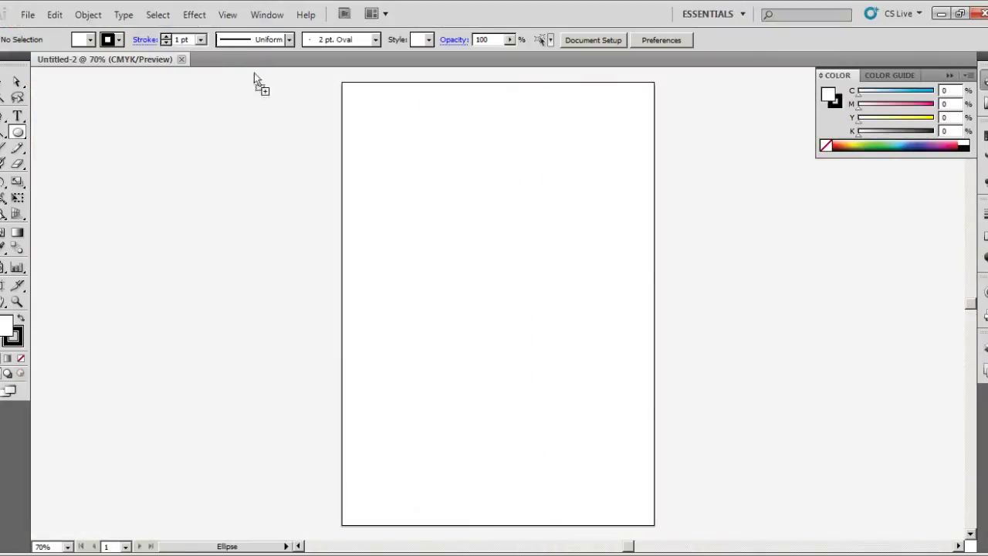
Place colors.png beside the artboard and sample its red dot as the fill colour
left_click(253, 77)
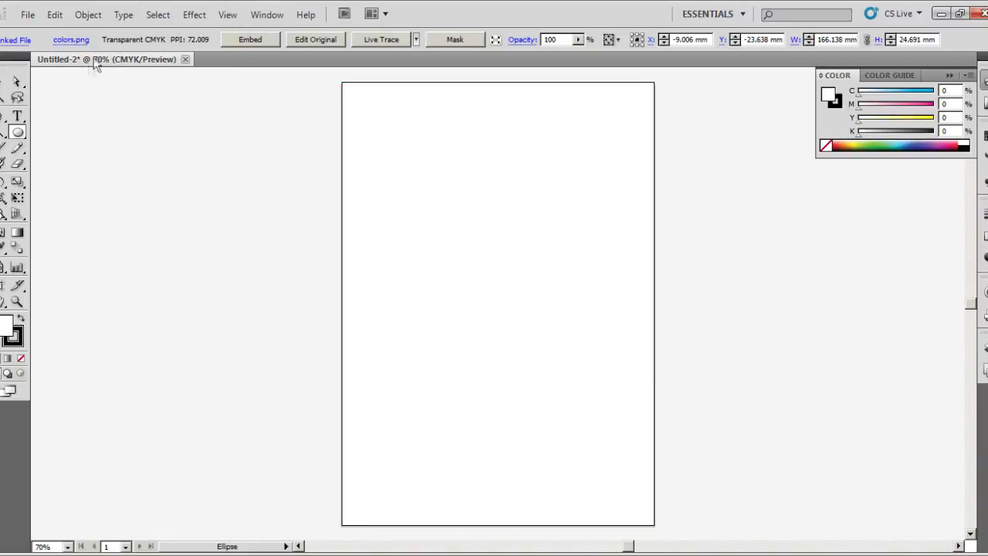
scroll(282, 158, "up", 4)
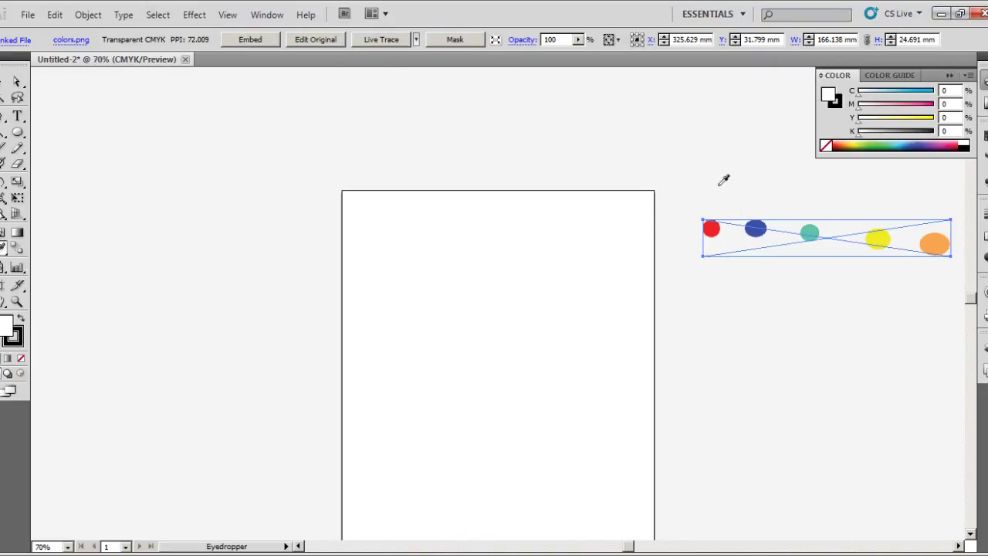
left_click(713, 227)
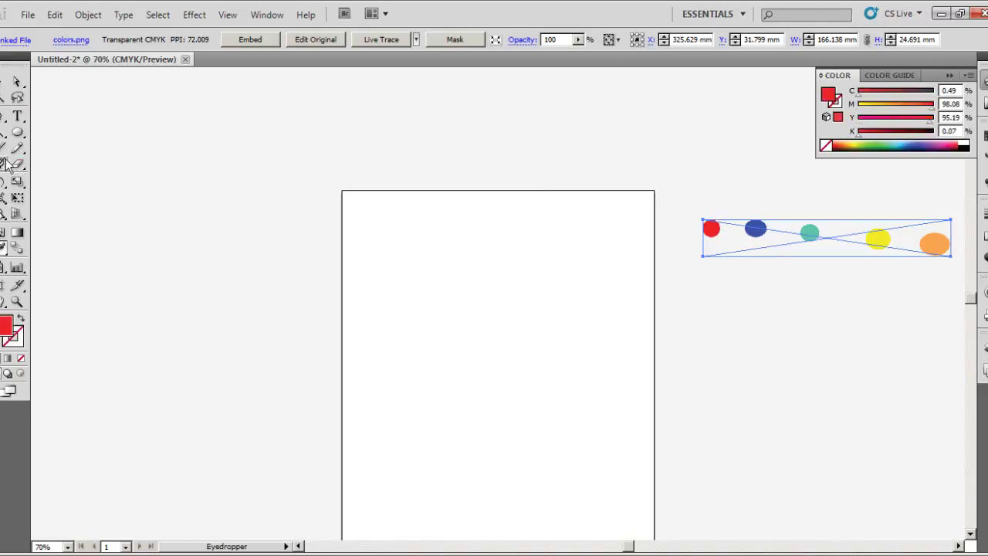
Draw a red ellipse near the artboard's top left
left_click(18, 132)
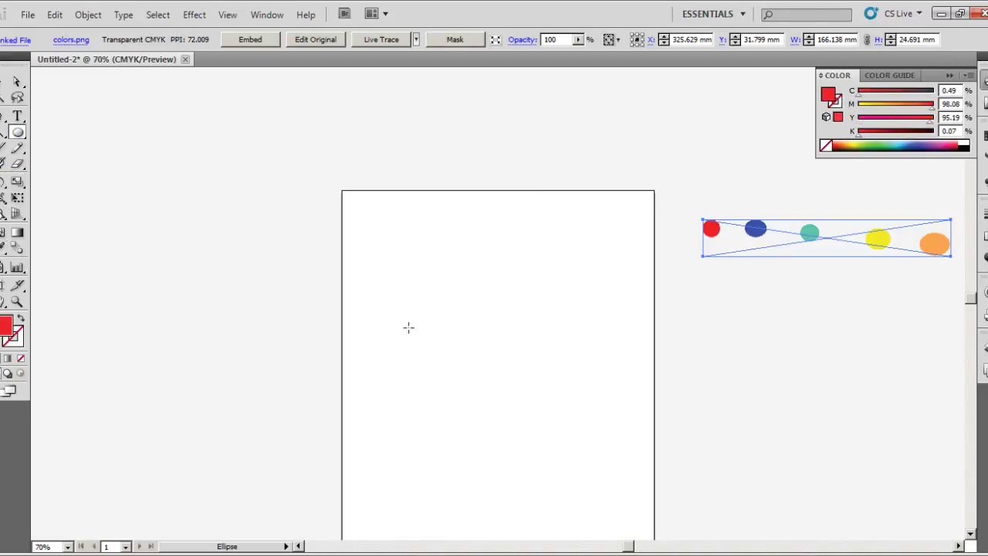
key("ctrl+shift+a")
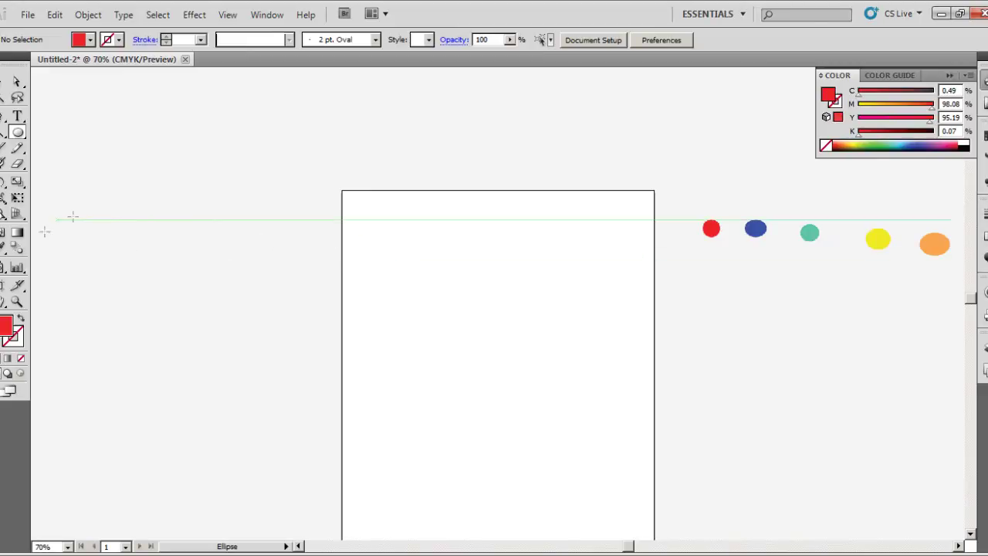
left_click_drag(382, 215, 429, 271)
key("ctrl+shift+a")
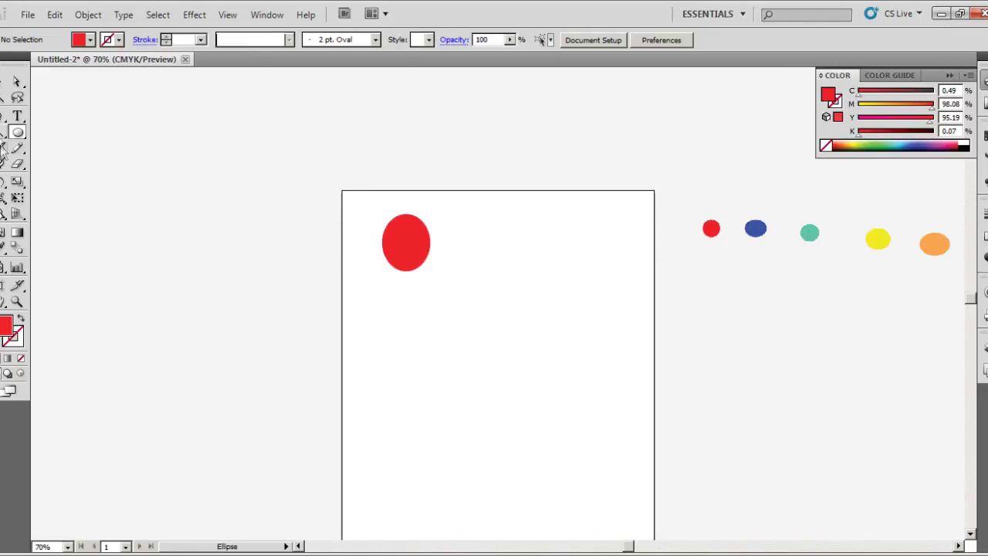
Sample the blue dot with the Eyedropper and draw a smaller blue ellipse right of the red one
left_click(6, 248)
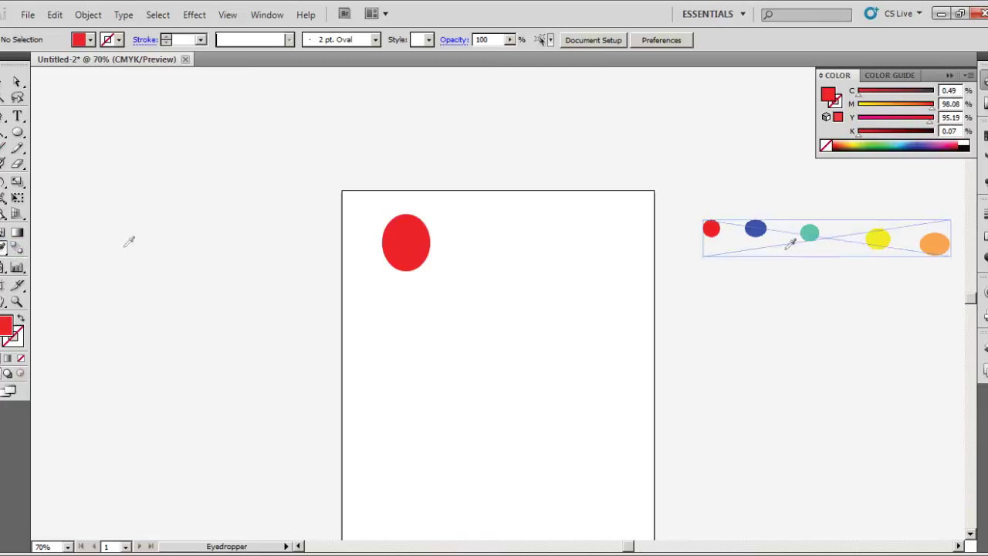
left_click(771, 226)
left_click(755, 226)
key("ctrl+shift+a")
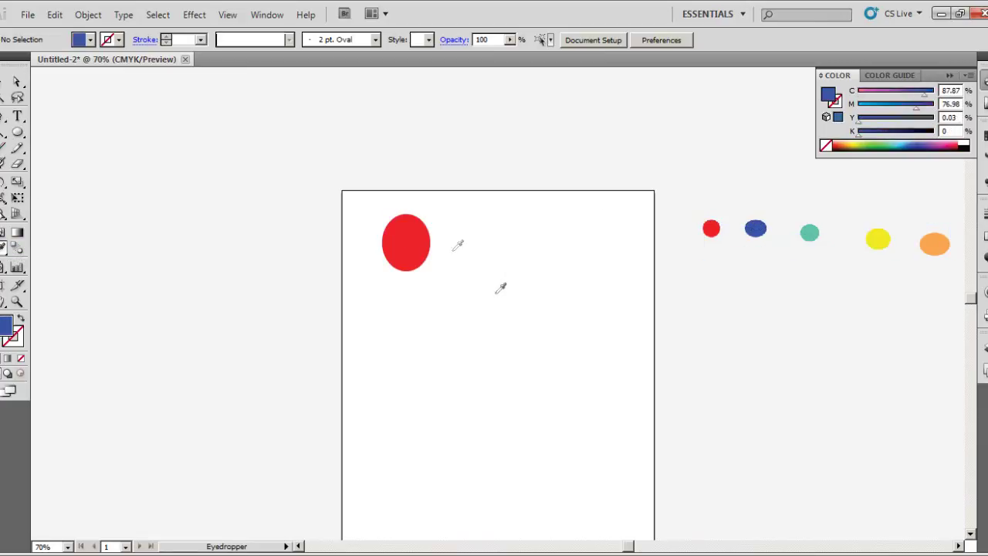
left_click(18, 132)
left_click_drag(461, 230, 488, 267)
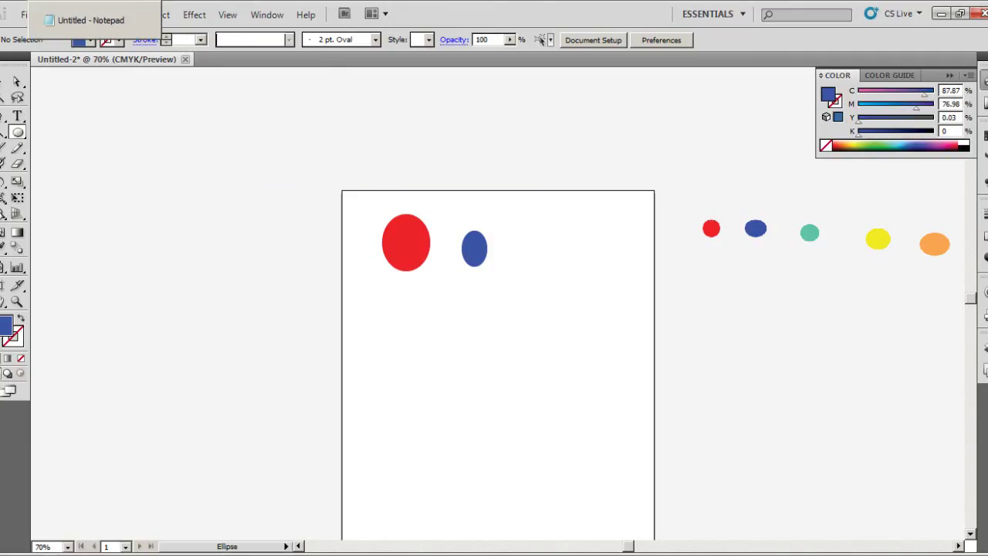
key("alt+Tab")
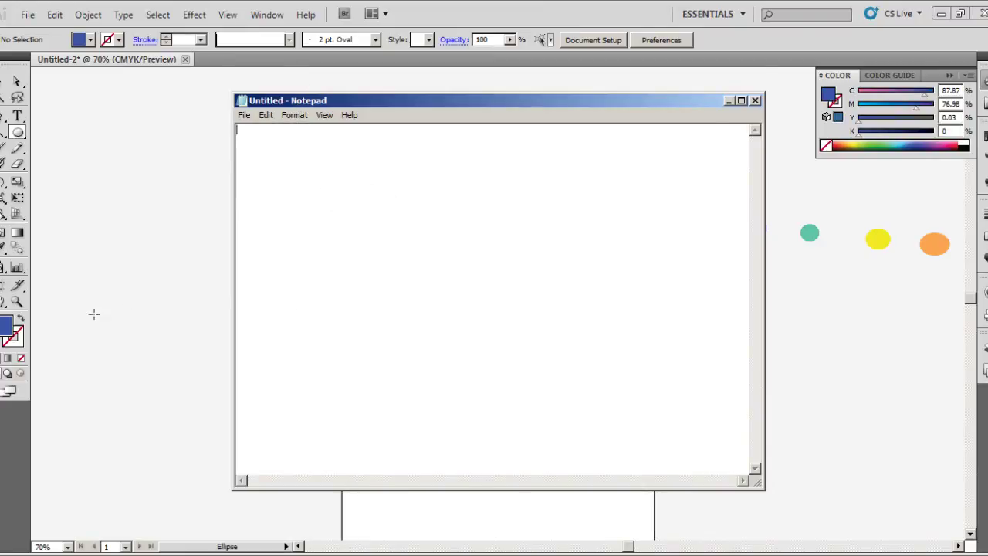
Copy the blue fill's hex code 3A52A4 from the Color Picker
double_click(9, 328)
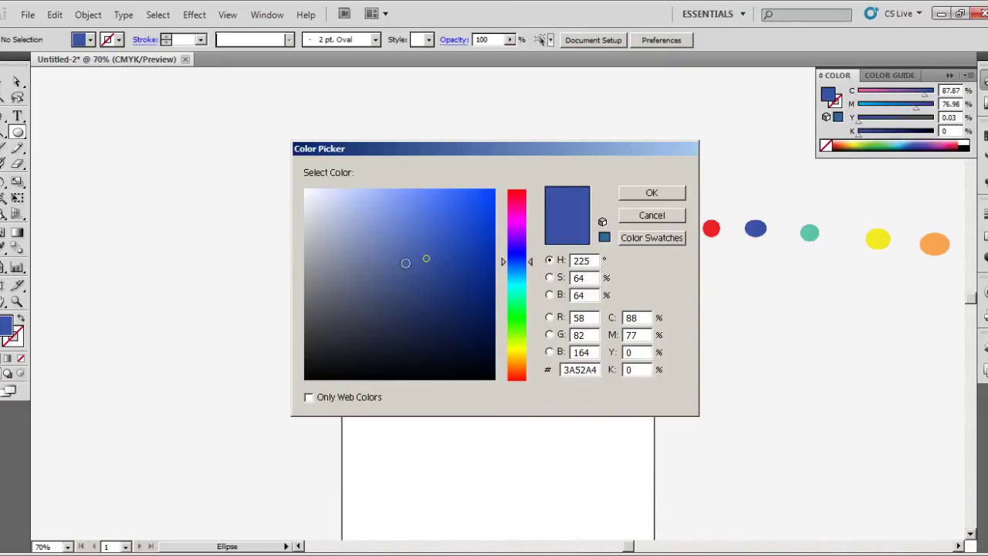
double_click(582, 370)
right_click(584, 370)
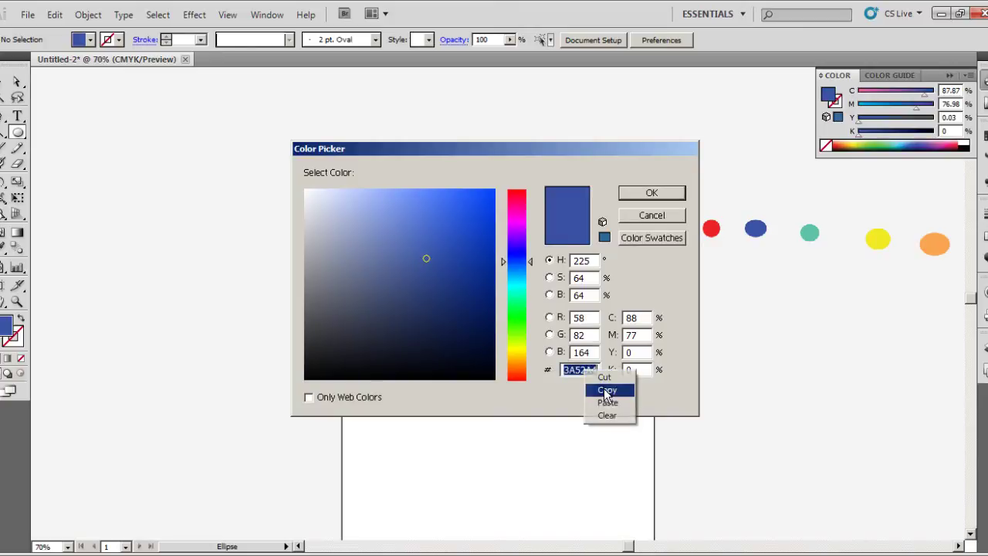
left_click(606, 392)
left_click(652, 200)
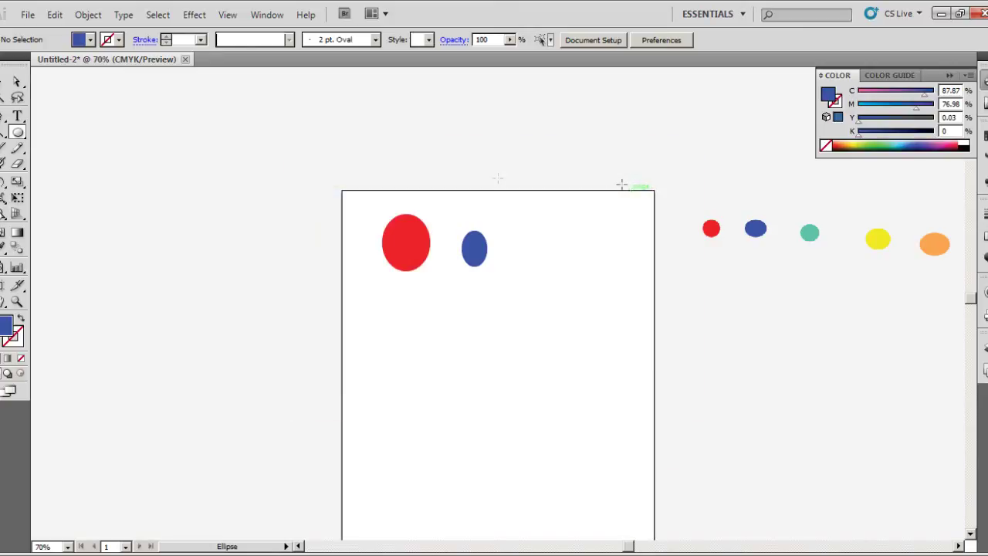
Paste 3A52A4 into a blank Notepad note and move it down to a second line
key("alt+Tab")
right_click(262, 158)
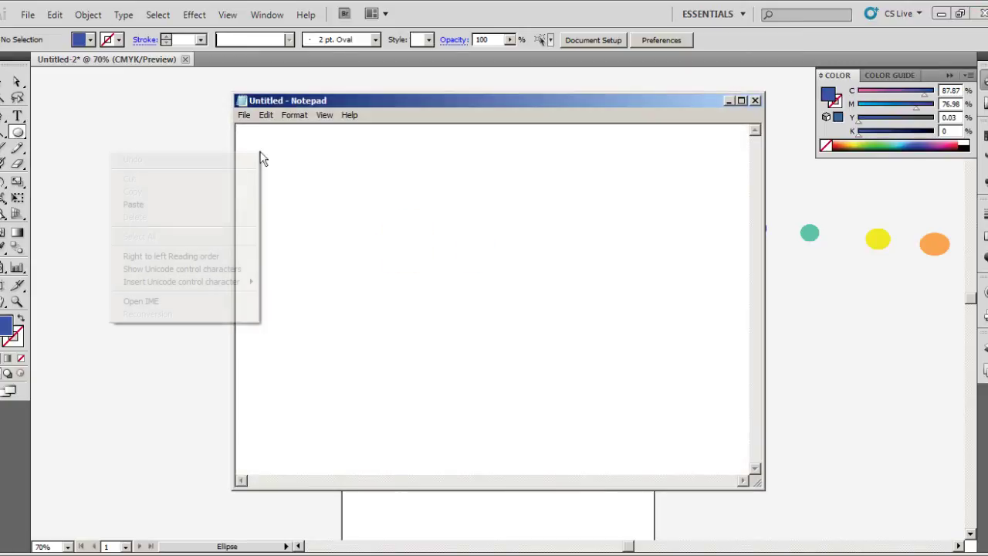
left_click(236, 204)
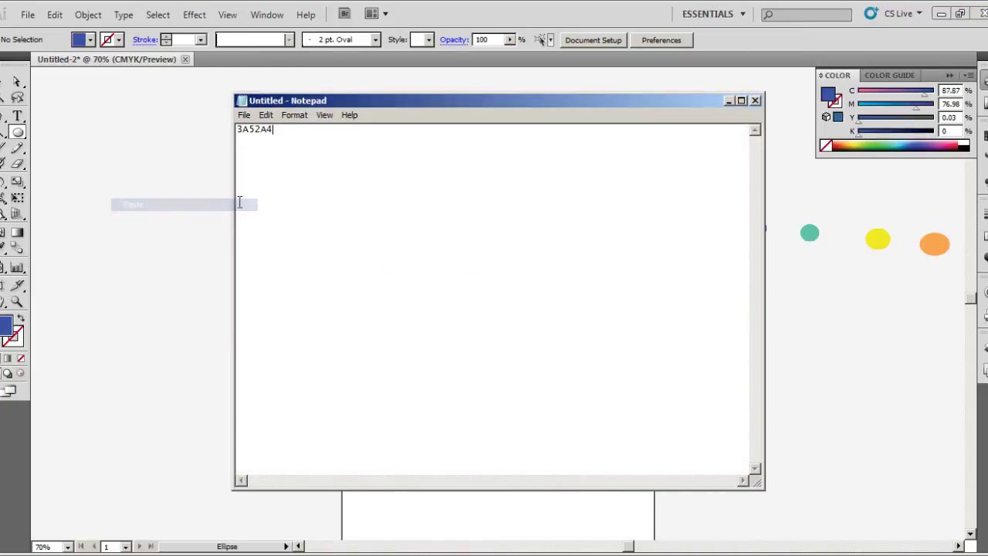
left_click(238, 131)
key("Return")
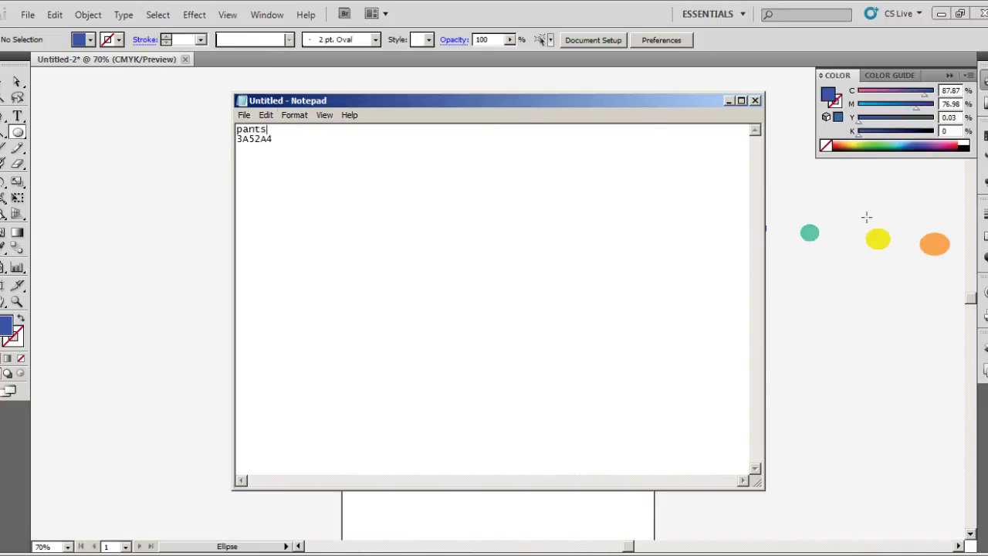
Move the note aside, minimise Notepad, and close the Untitled-2 document
left_click_drag(697, 104, 517, 103)
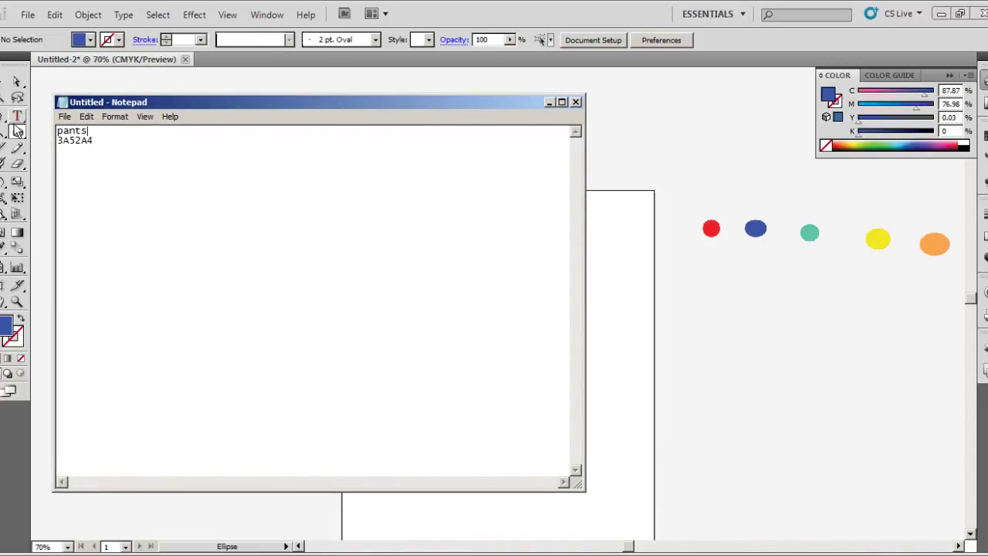
left_click_drag(193, 102, 264, 101)
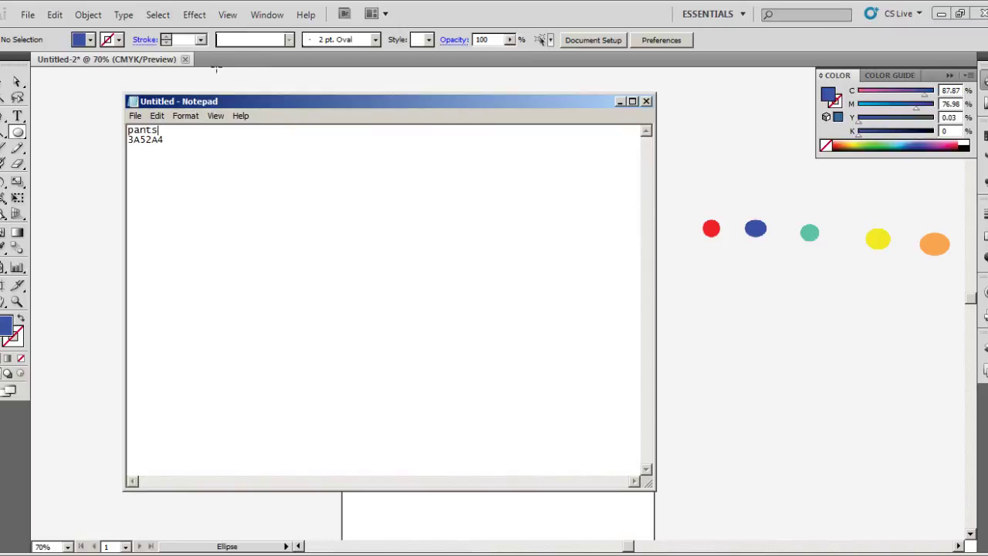
left_click(216, 70)
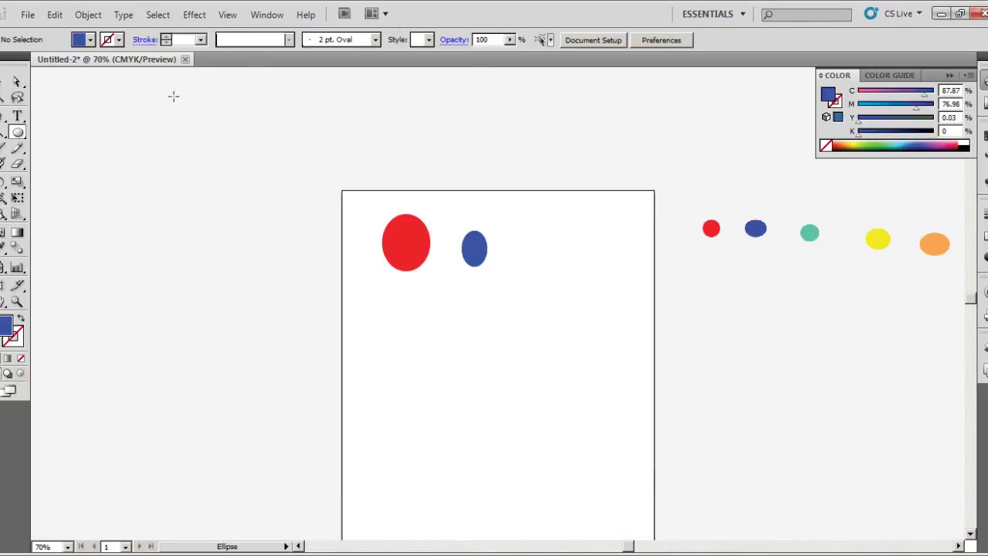
left_click(186, 60)
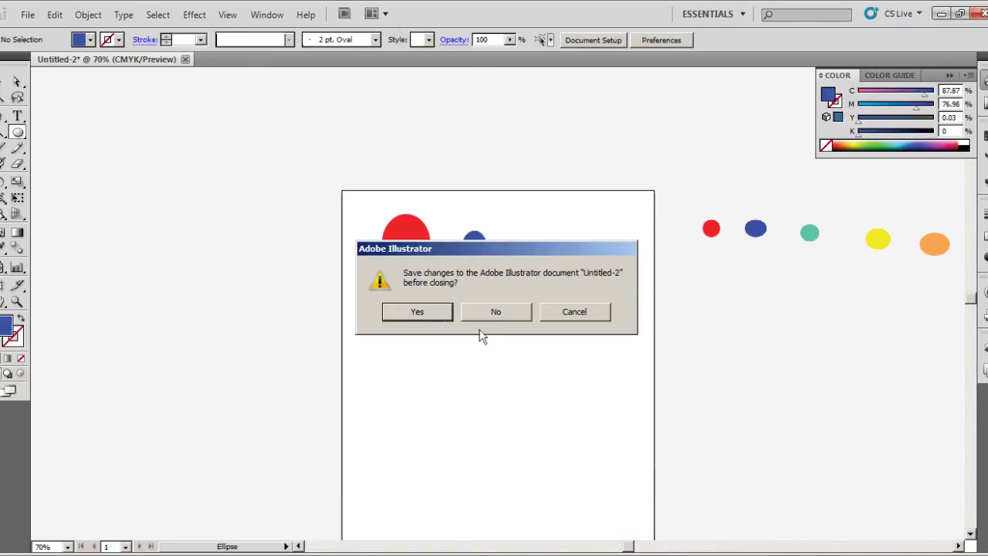
Discard Untitled-2's changes and create a new blank document
key("Return")
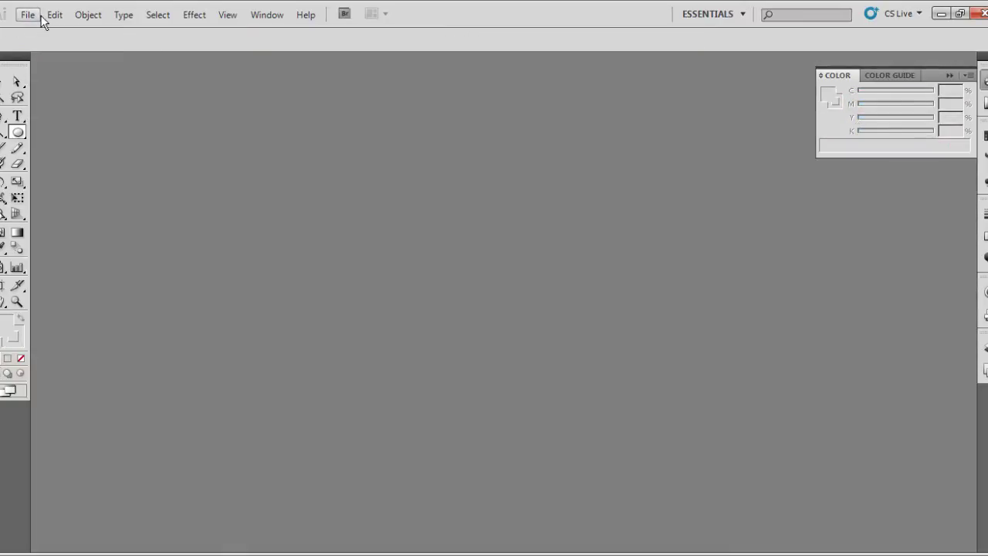
left_click(30, 14)
left_click(39, 30)
left_click(663, 128)
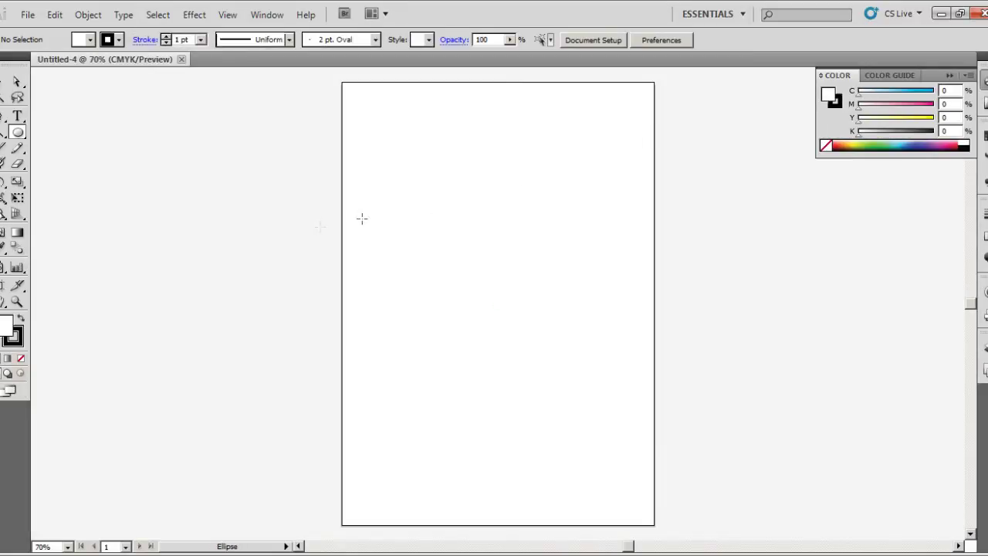
Replace the fill hex FFFFFF with 3A52A4 copied from Notepad and draw an ellipse top-left
double_click(10, 330)
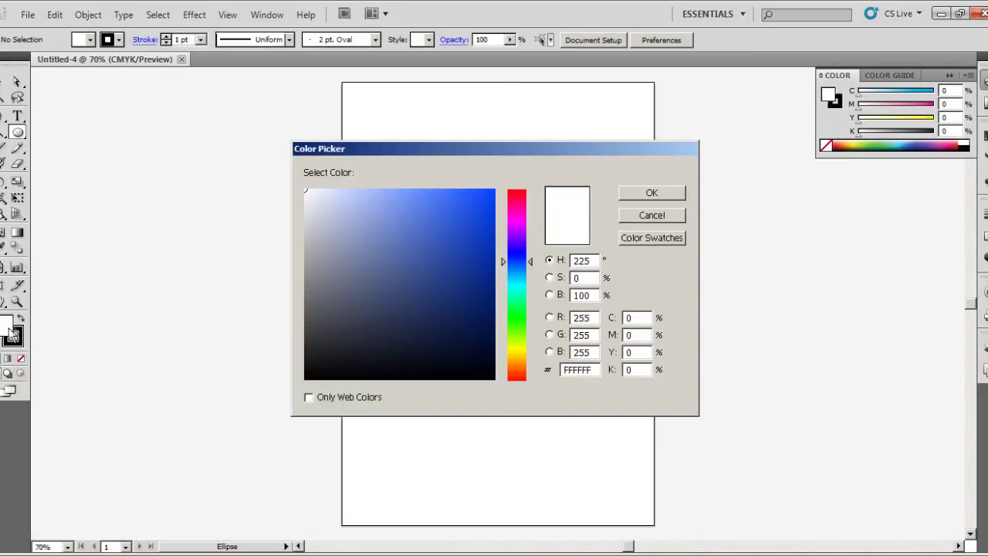
left_click(597, 370)
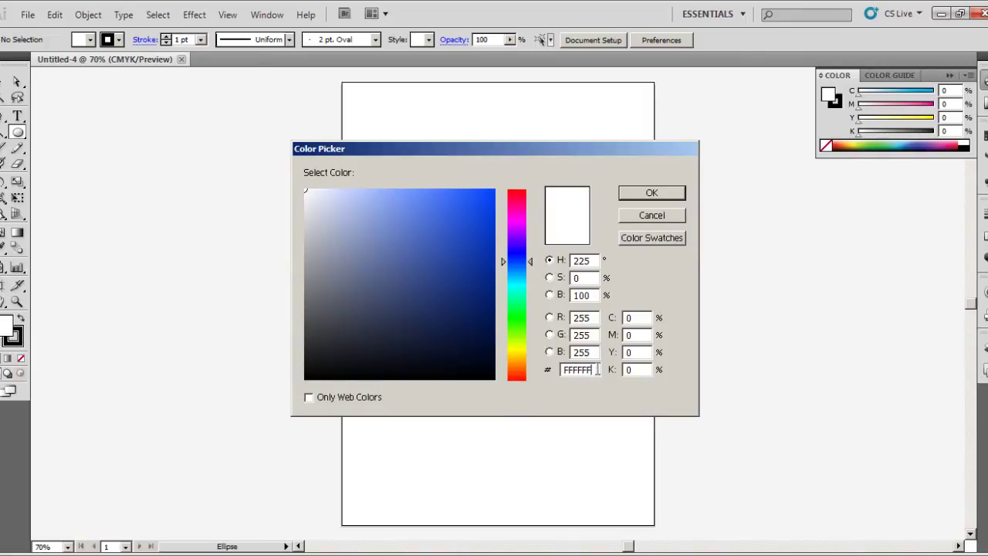
left_click_drag(596, 370, 562, 370)
key("alt+Tab")
left_click_drag(164, 140, 127, 141)
right_click(132, 146)
left_click(95, 193)
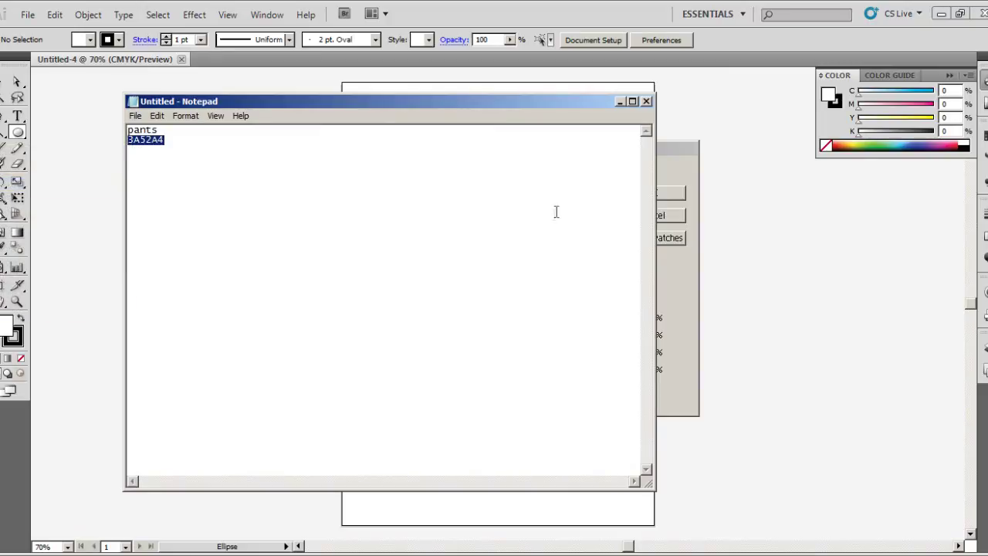
left_click(666, 174)
right_click(580, 370)
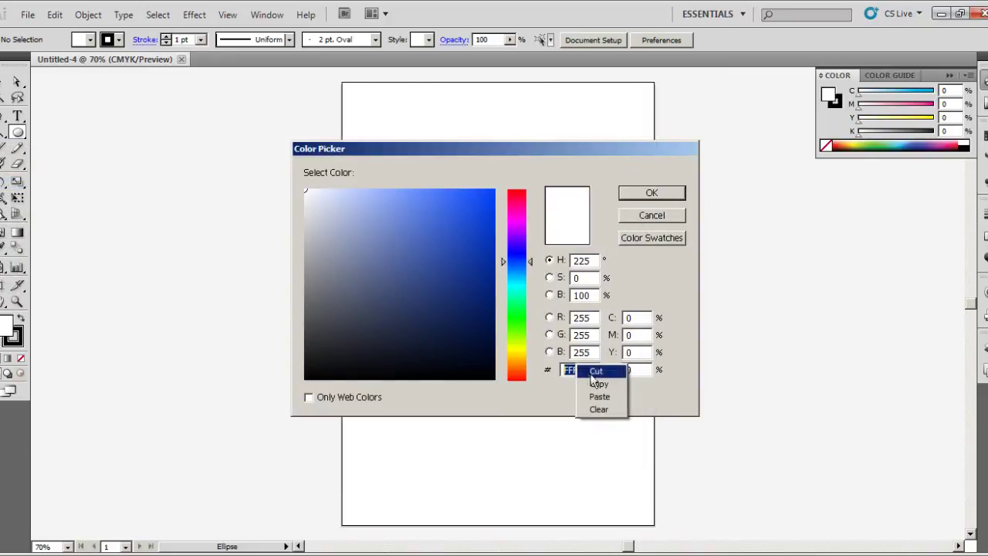
left_click(595, 399)
left_click(652, 194)
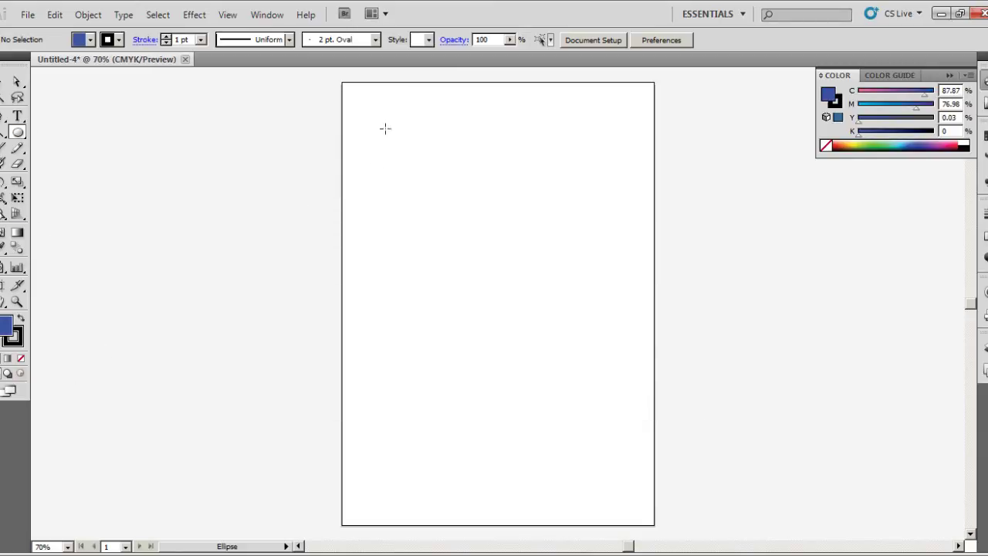
left_click_drag(374, 121, 404, 145)
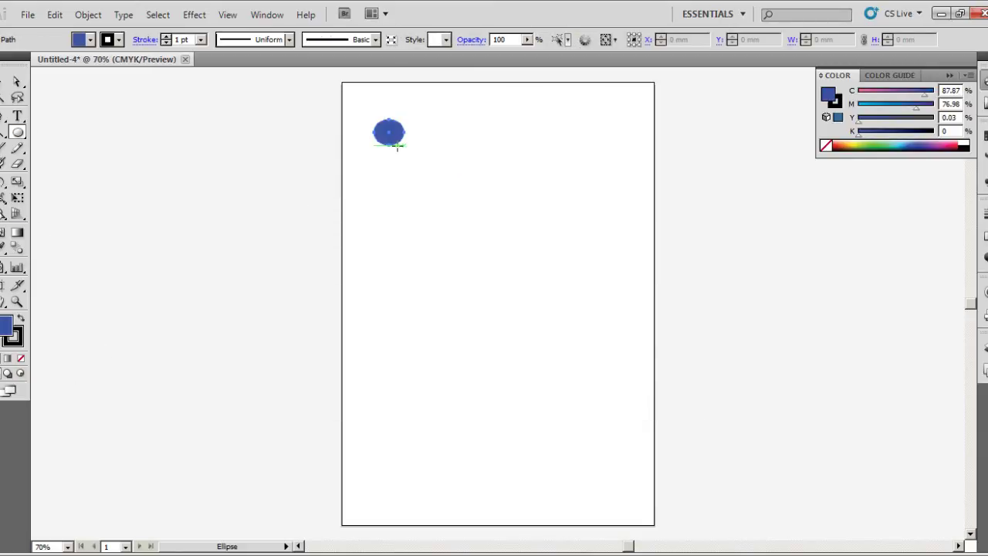
Dismiss the Ellipse size dialog, deselect the blue 3A52A4 oval, and scroll the view up
left_click(168, 143)
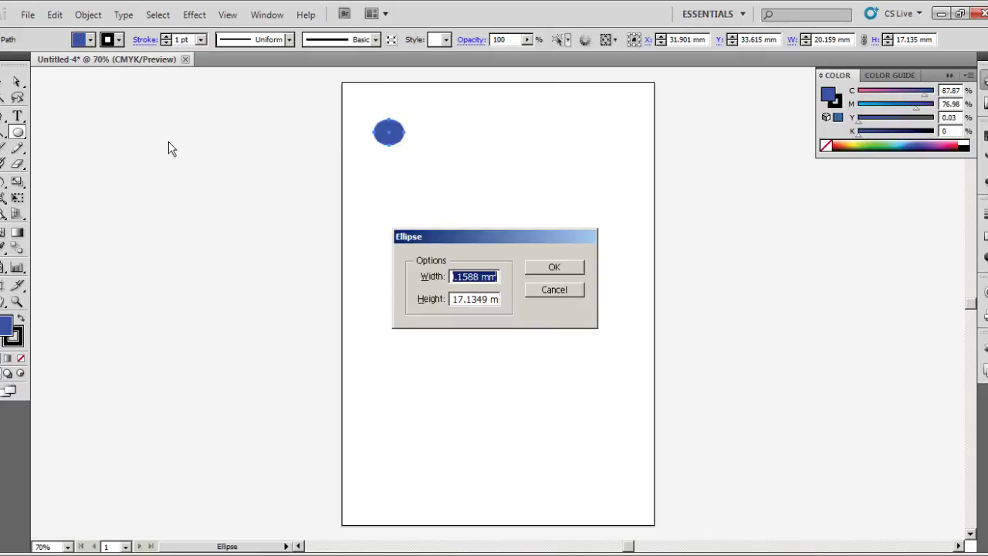
left_click(581, 289)
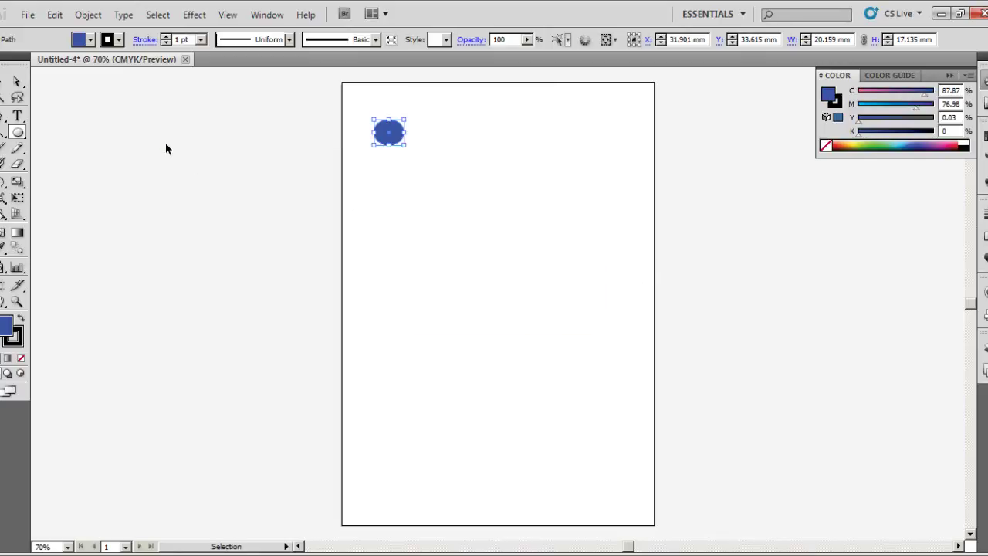
key("ctrl+shift+a")
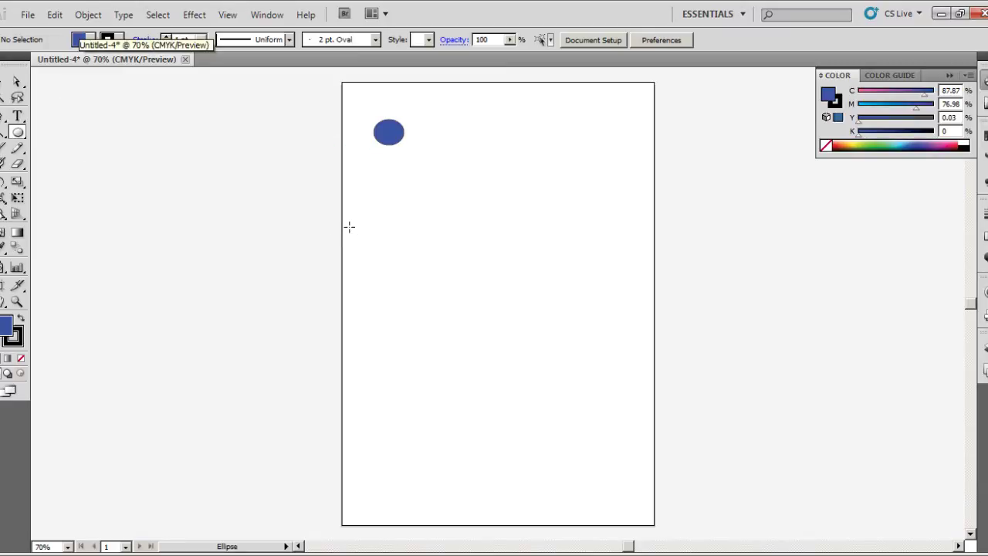
scroll(317, 170, "up", 1)
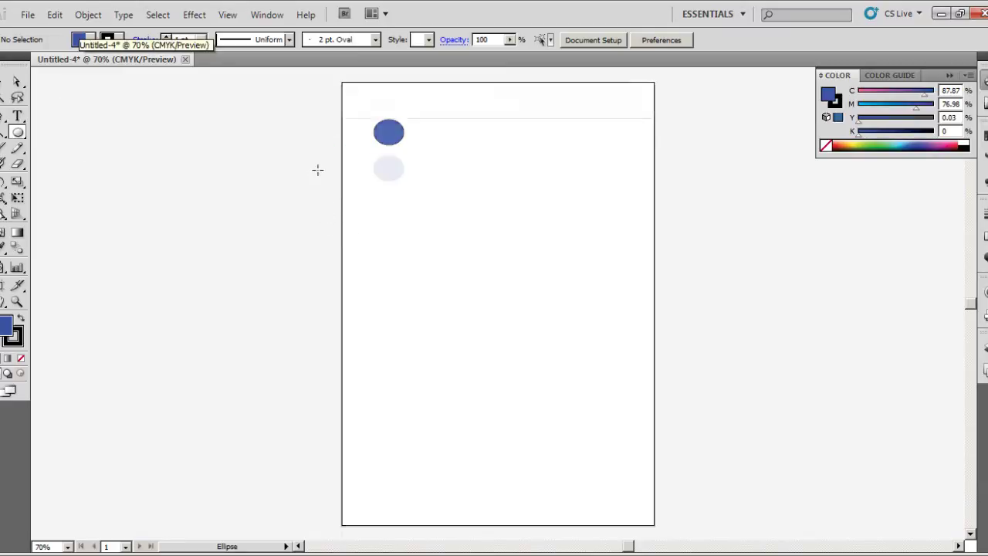
scroll(317, 169, "up", 2)
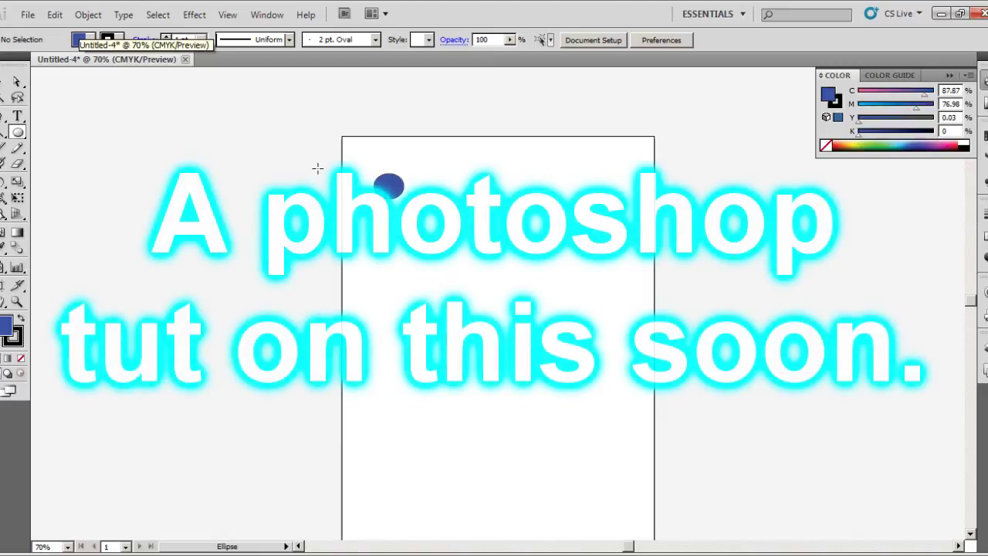